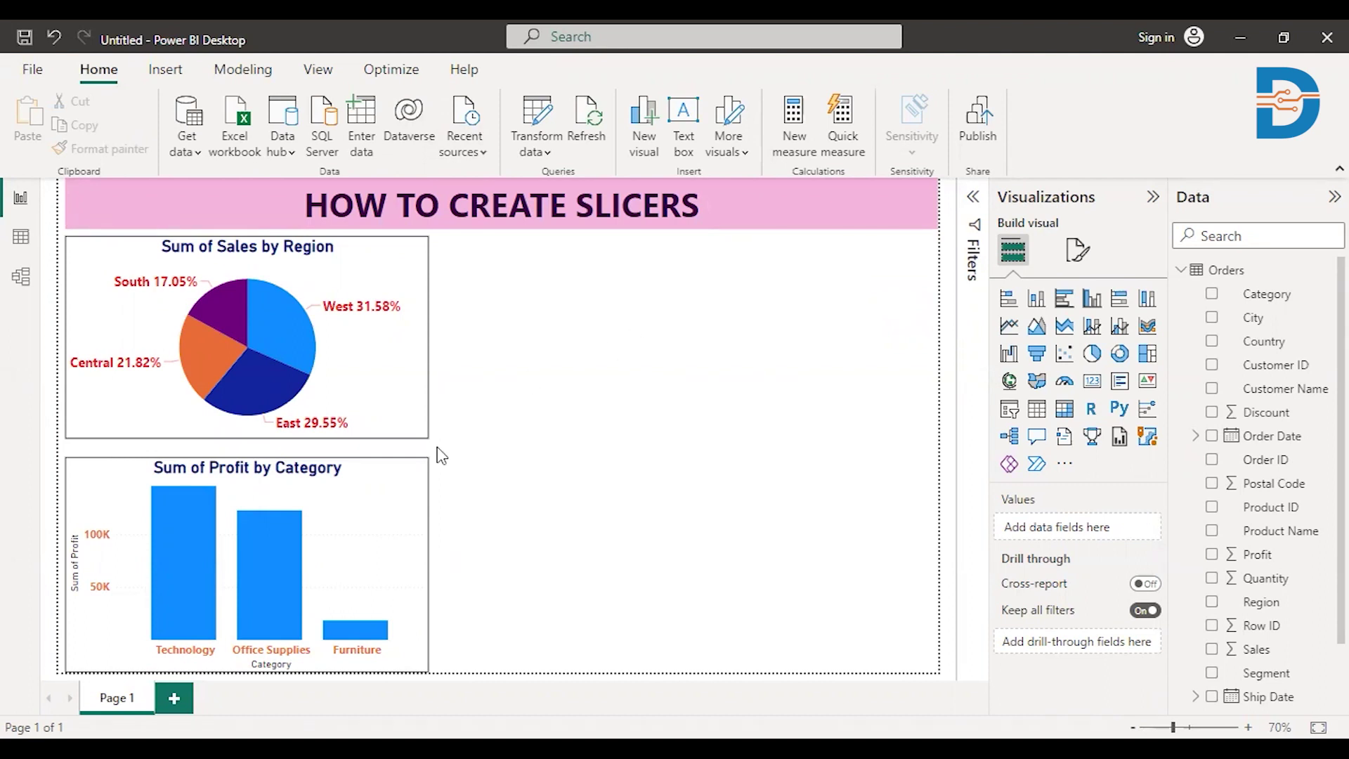
# Step: Add an empty slicer to the report page and make it taller
pyautogui.moveTo(195, 566)
pyautogui.click(1011, 416)
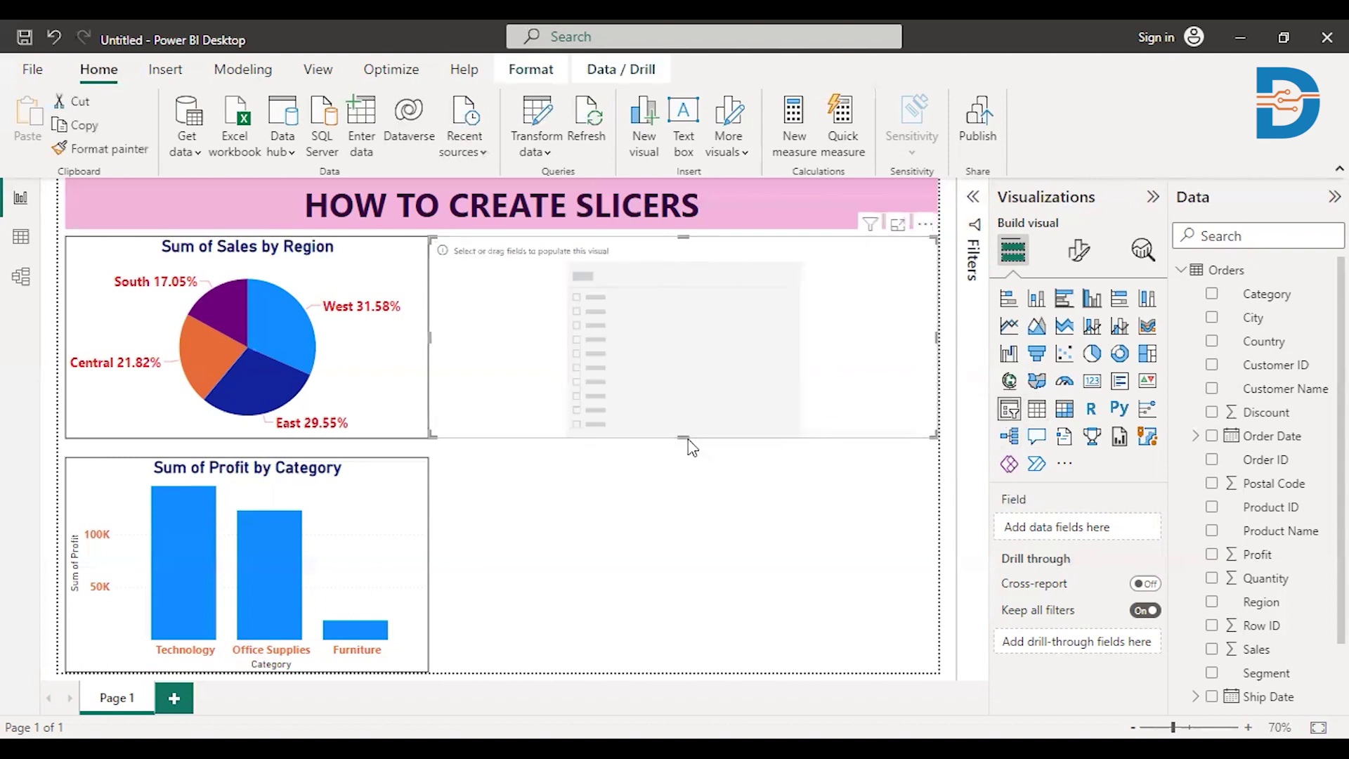
pyautogui.moveTo(682, 436); pyautogui.dragTo(680, 577)
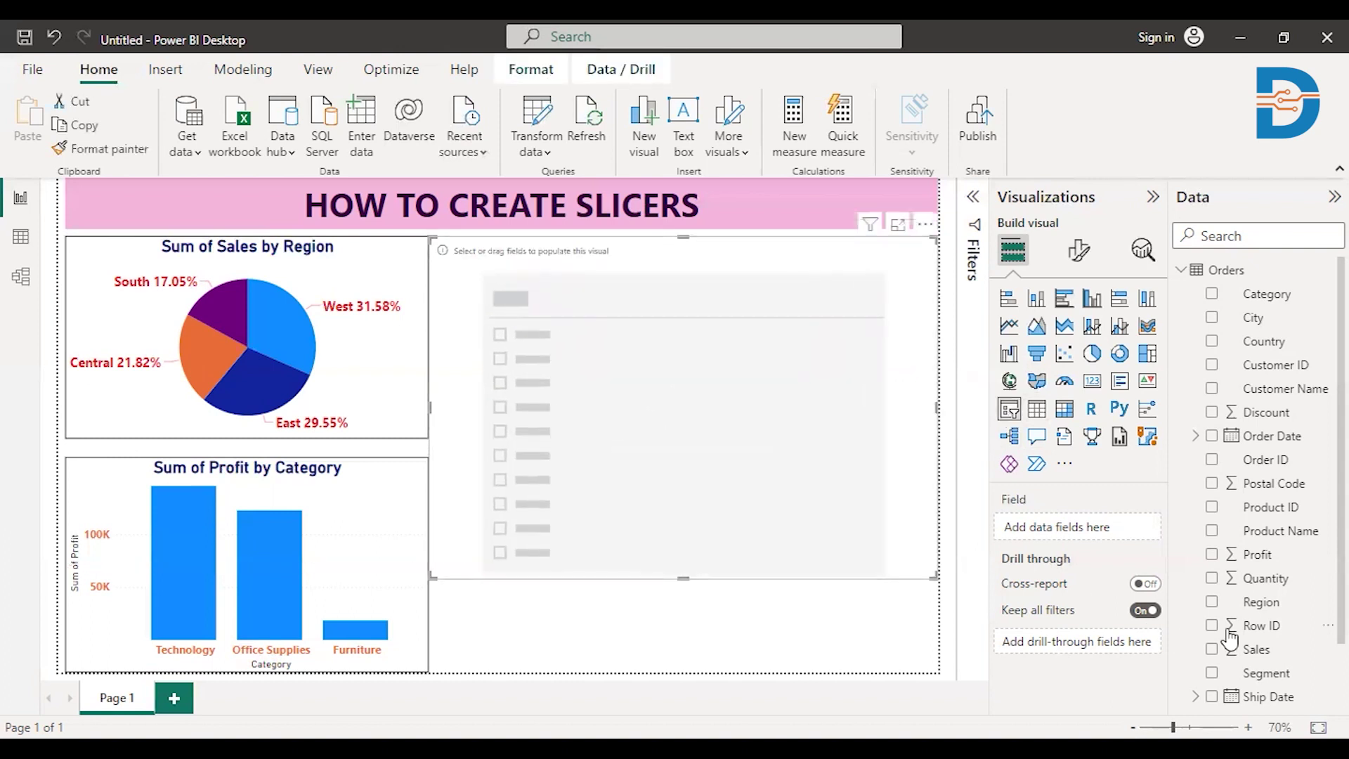
# Step: Fill the slicer with State, narrow it beside the pie chart, and select California
pyautogui.scroll(-3, 1268, 478)
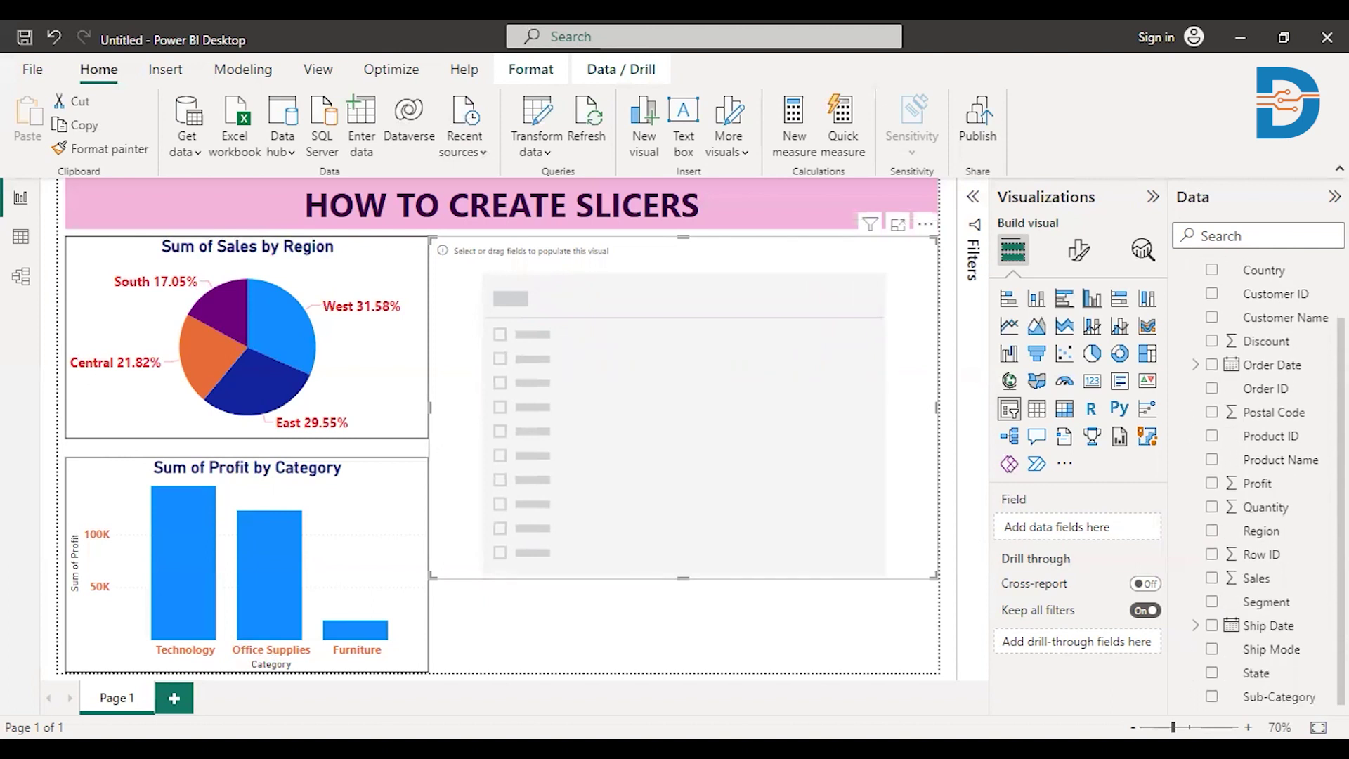
pyautogui.moveTo(1257, 681); pyautogui.dragTo(641, 383)
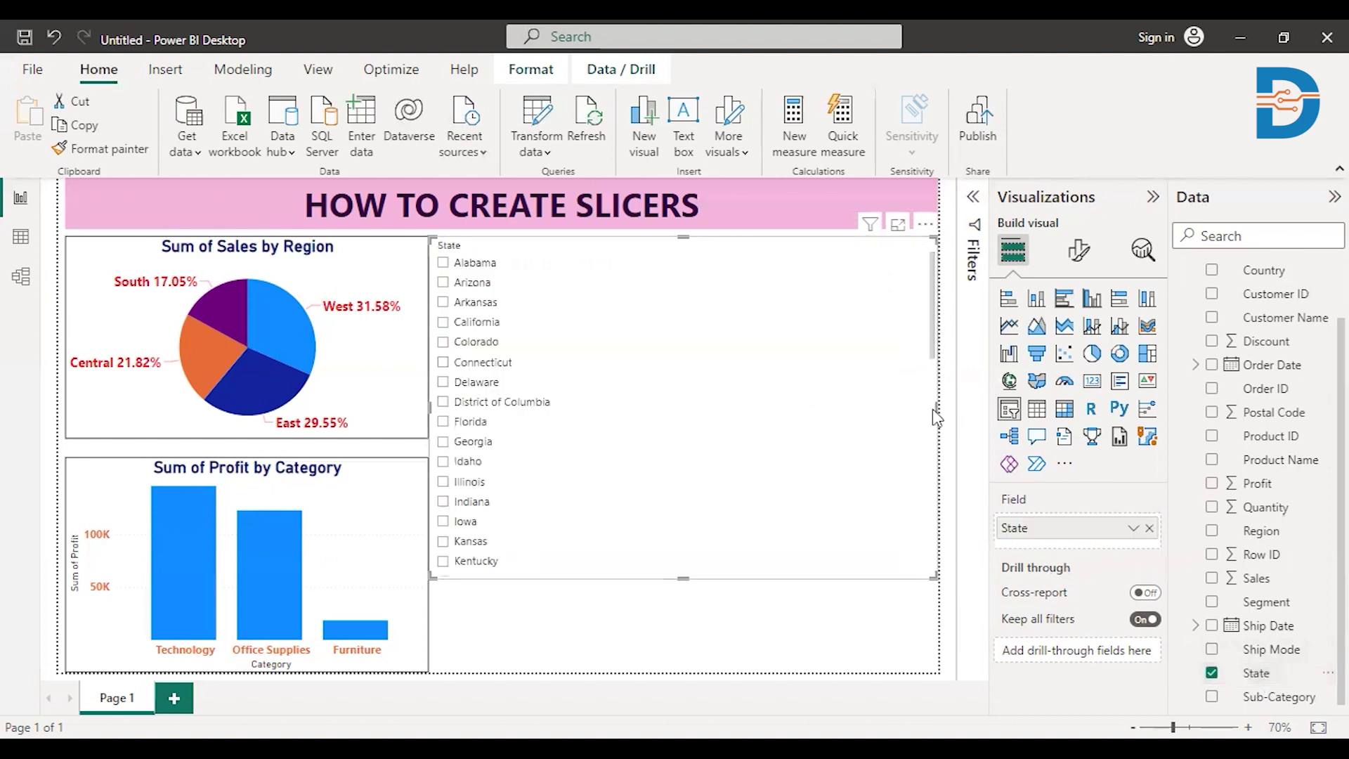
pyautogui.moveTo(938, 408); pyautogui.dragTo(597, 412)
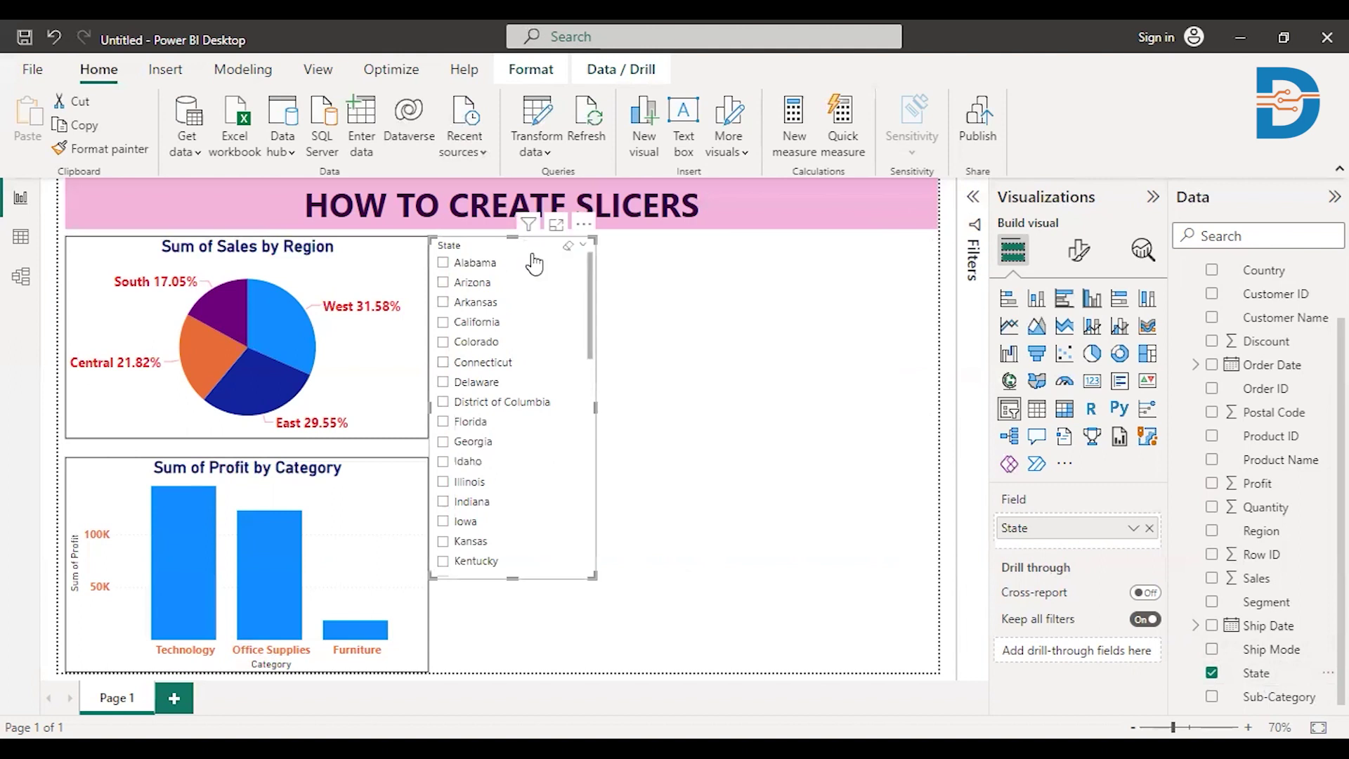
pyautogui.moveTo(534, 265); pyautogui.dragTo(585, 265)
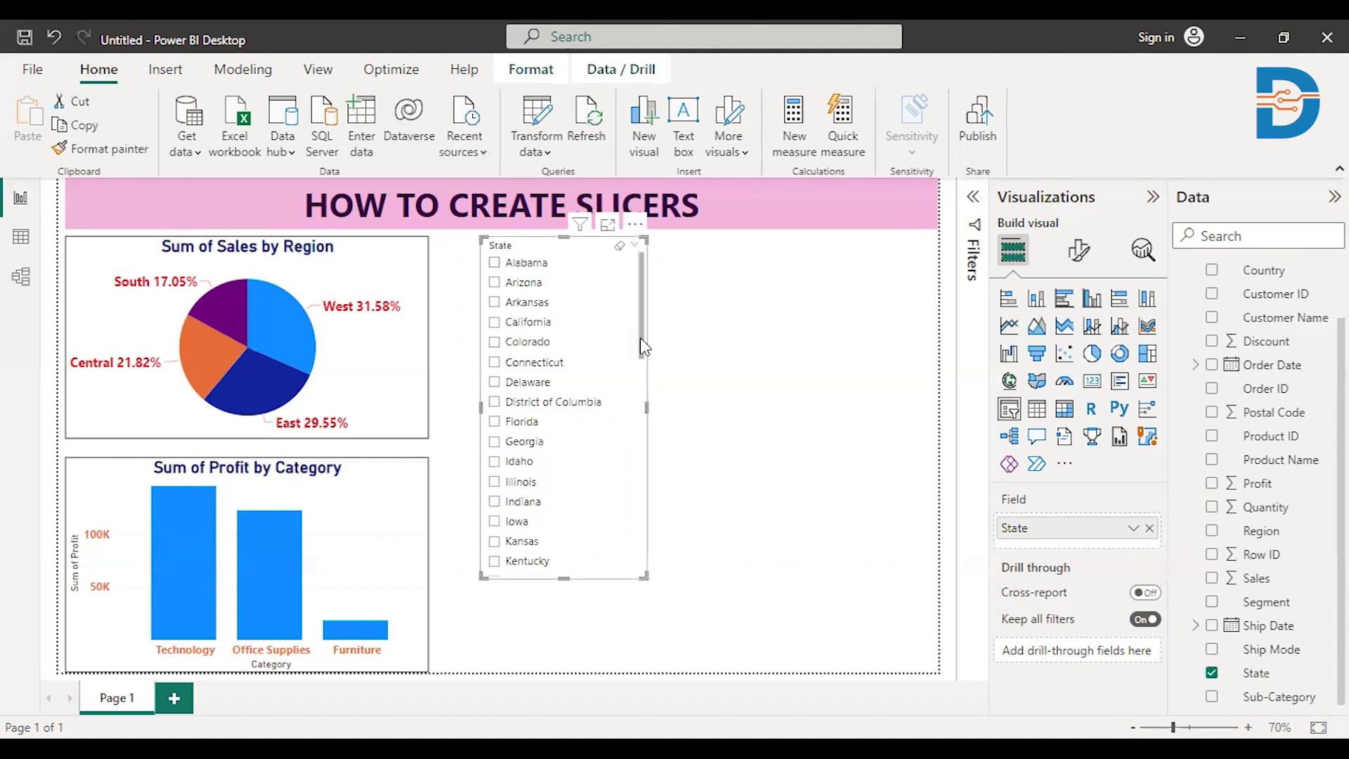
pyautogui.moveTo(641, 346); pyautogui.dragTo(655, 297)
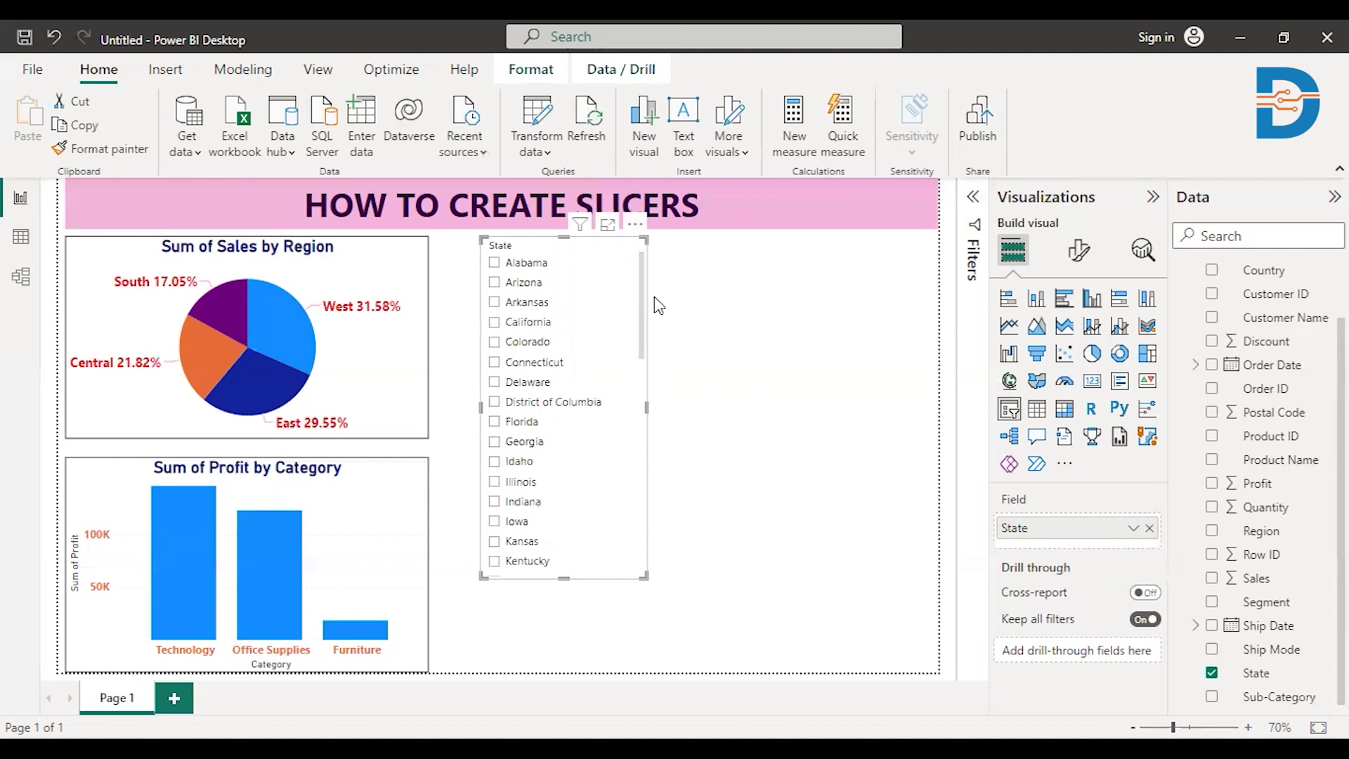
pyautogui.click(494, 322)
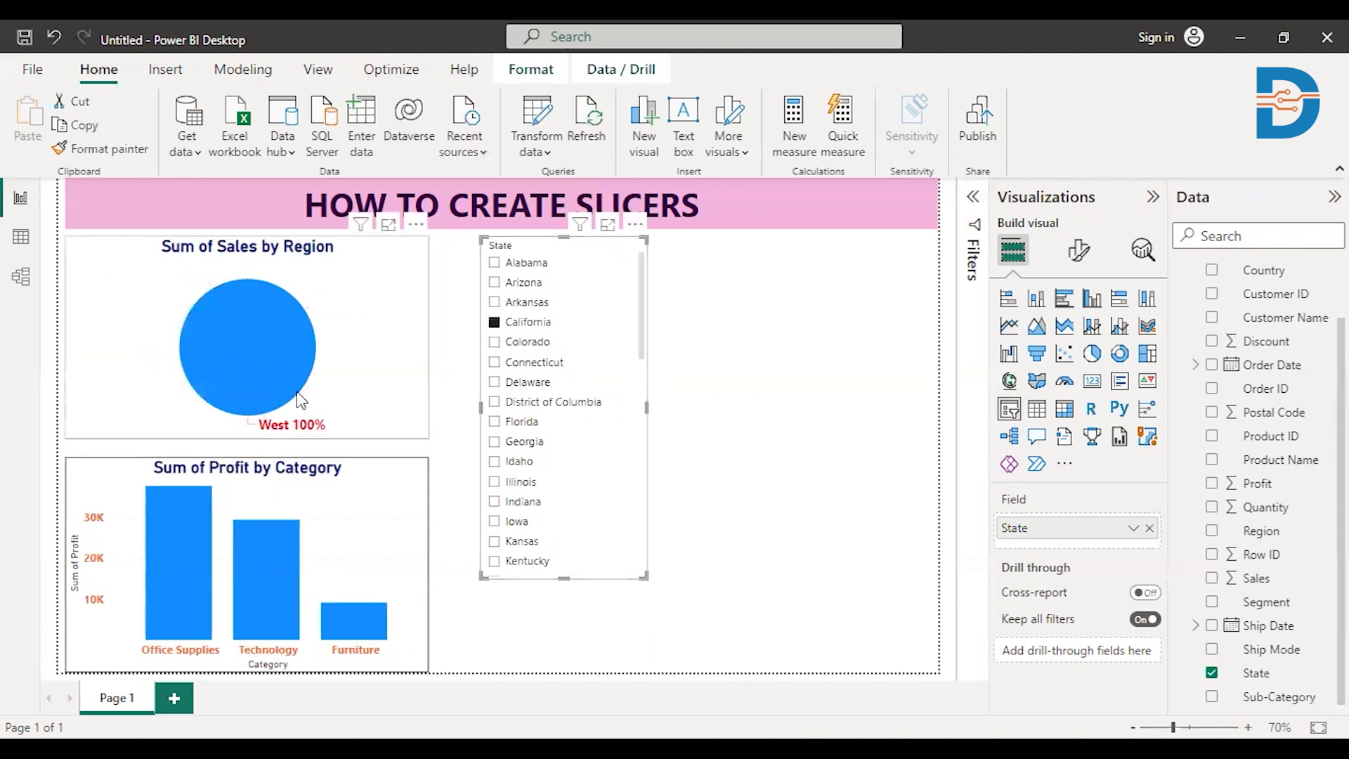
pyautogui.moveTo(319, 430)
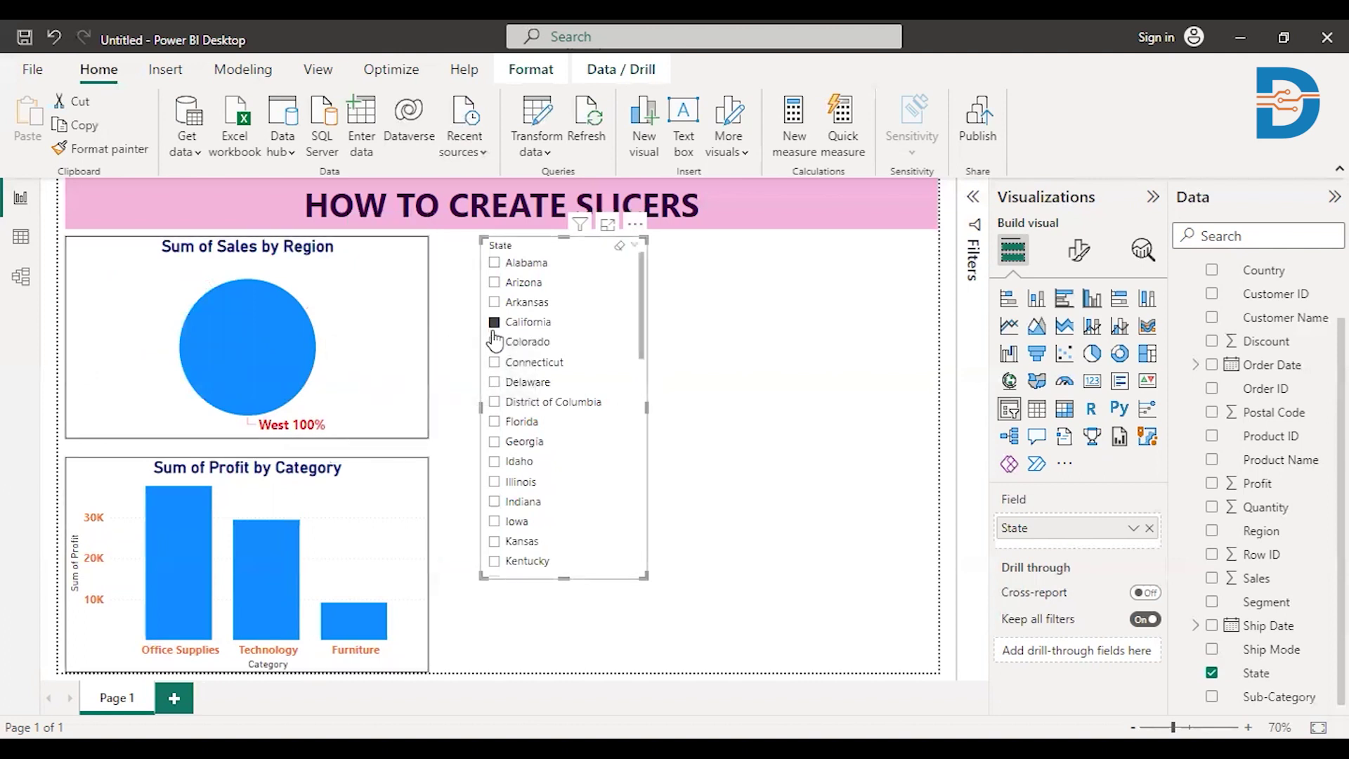
pyautogui.moveTo(179, 609)
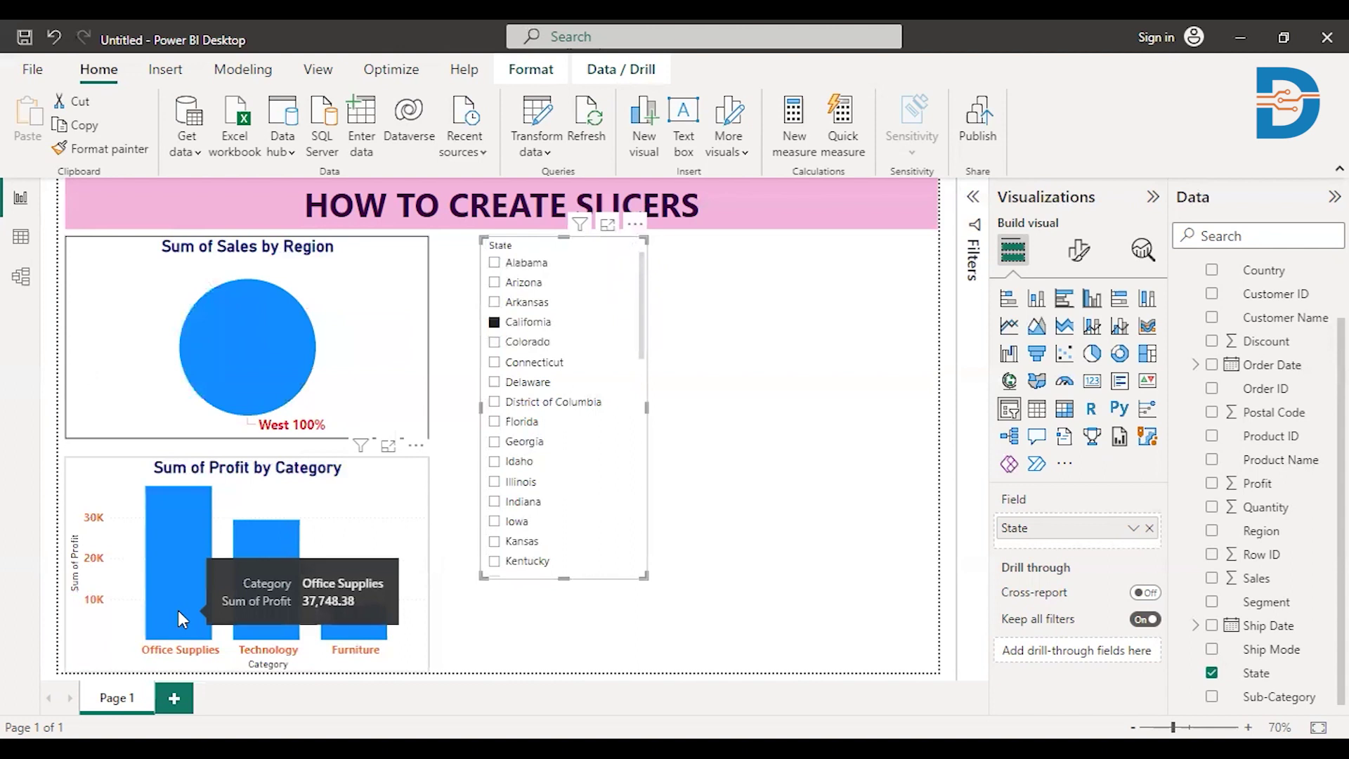
pyautogui.moveTo(373, 641)
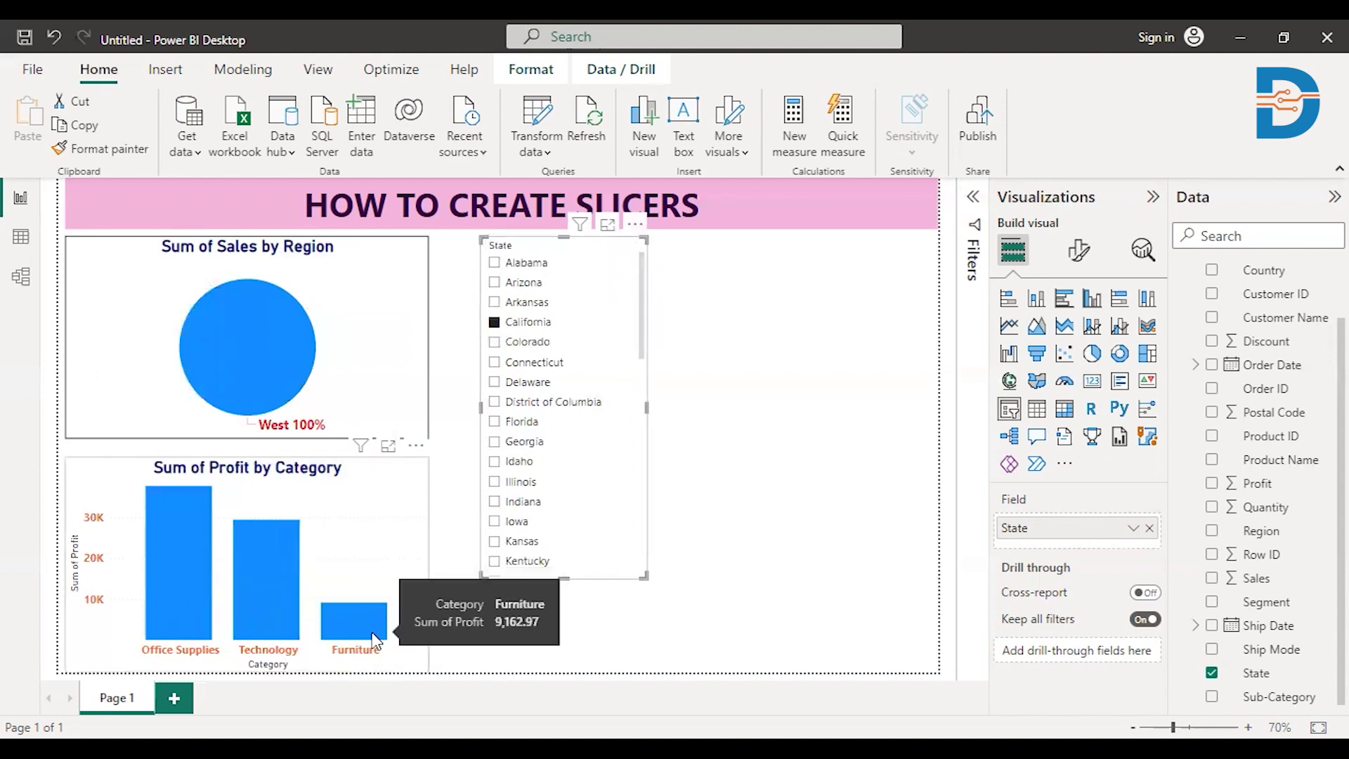
pyautogui.click(495, 323)
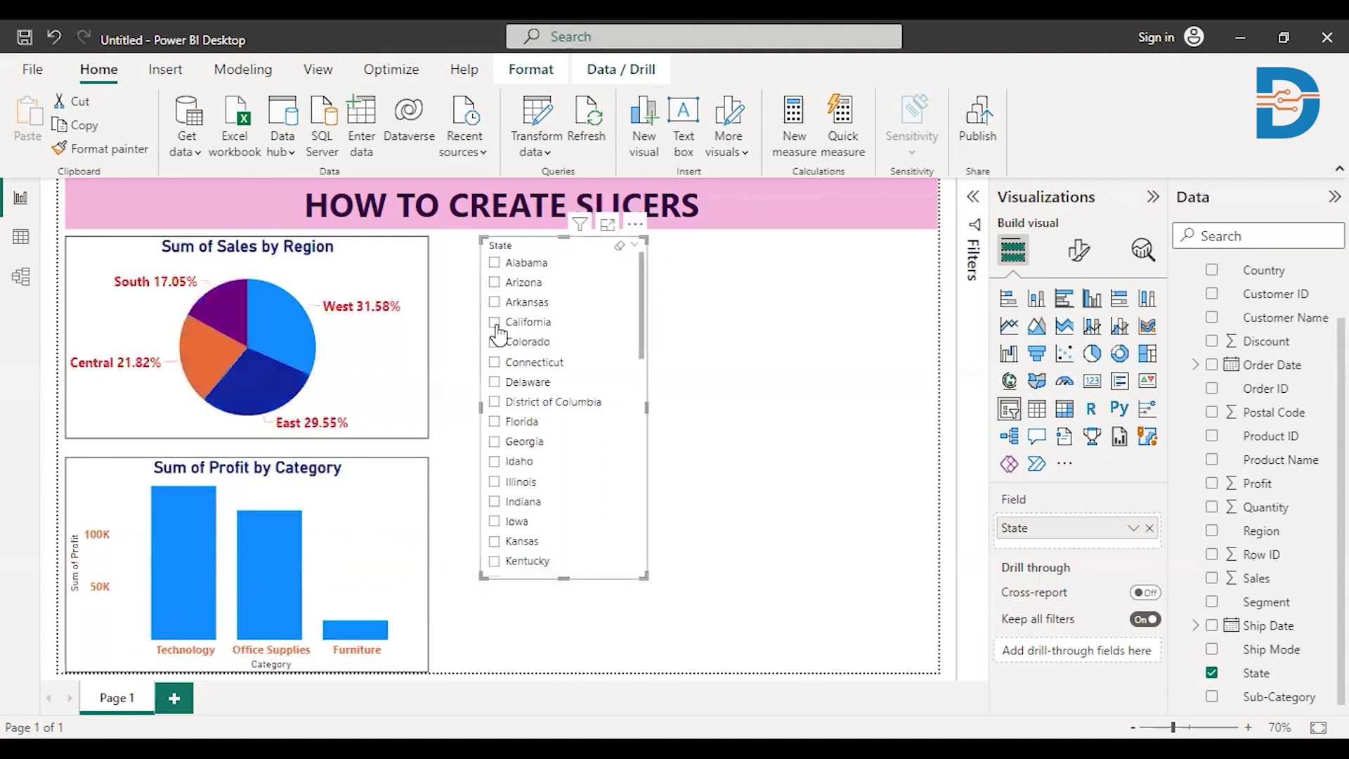
pyautogui.click(496, 423)
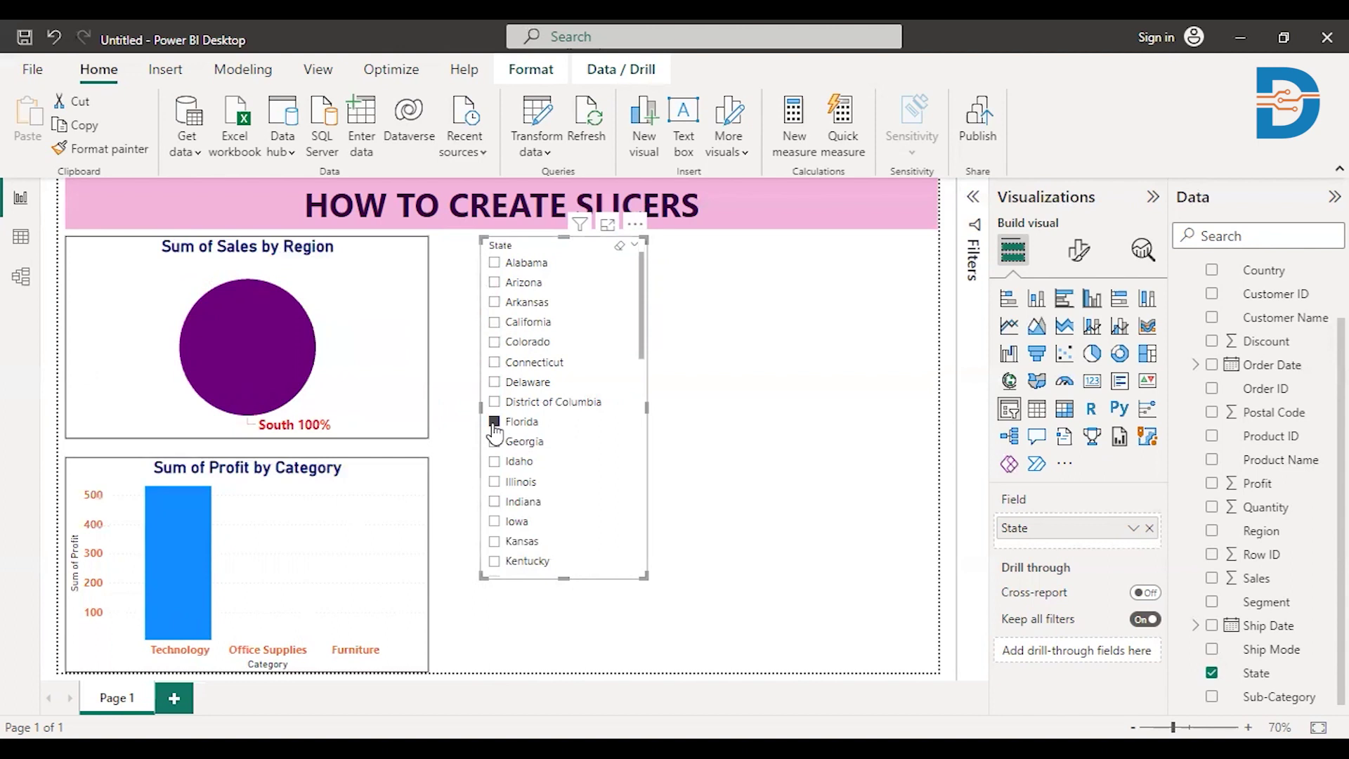
pyautogui.click(494, 424)
pyautogui.click(852, 332)
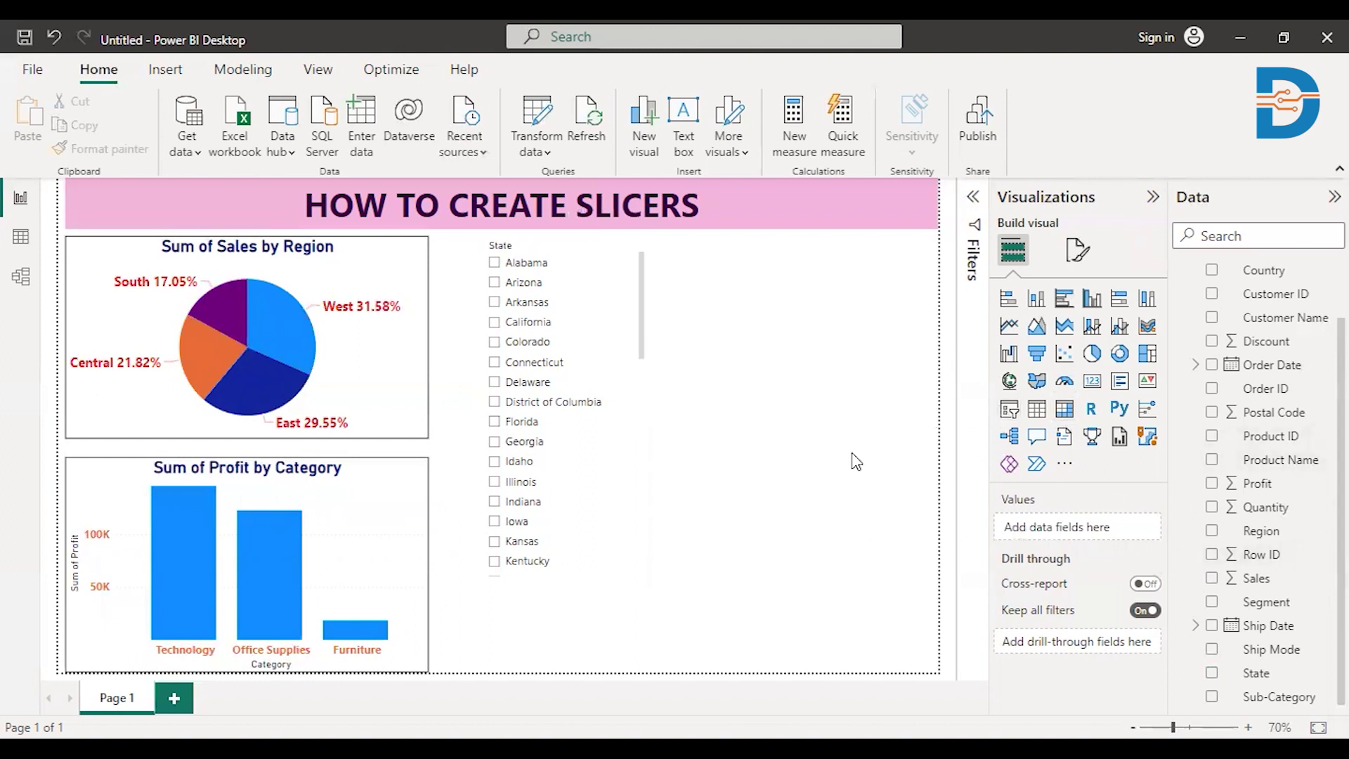
# Step: Add a shortened Order Date slicer and move its range start to 18-07-2016
pyautogui.click(1010, 408)
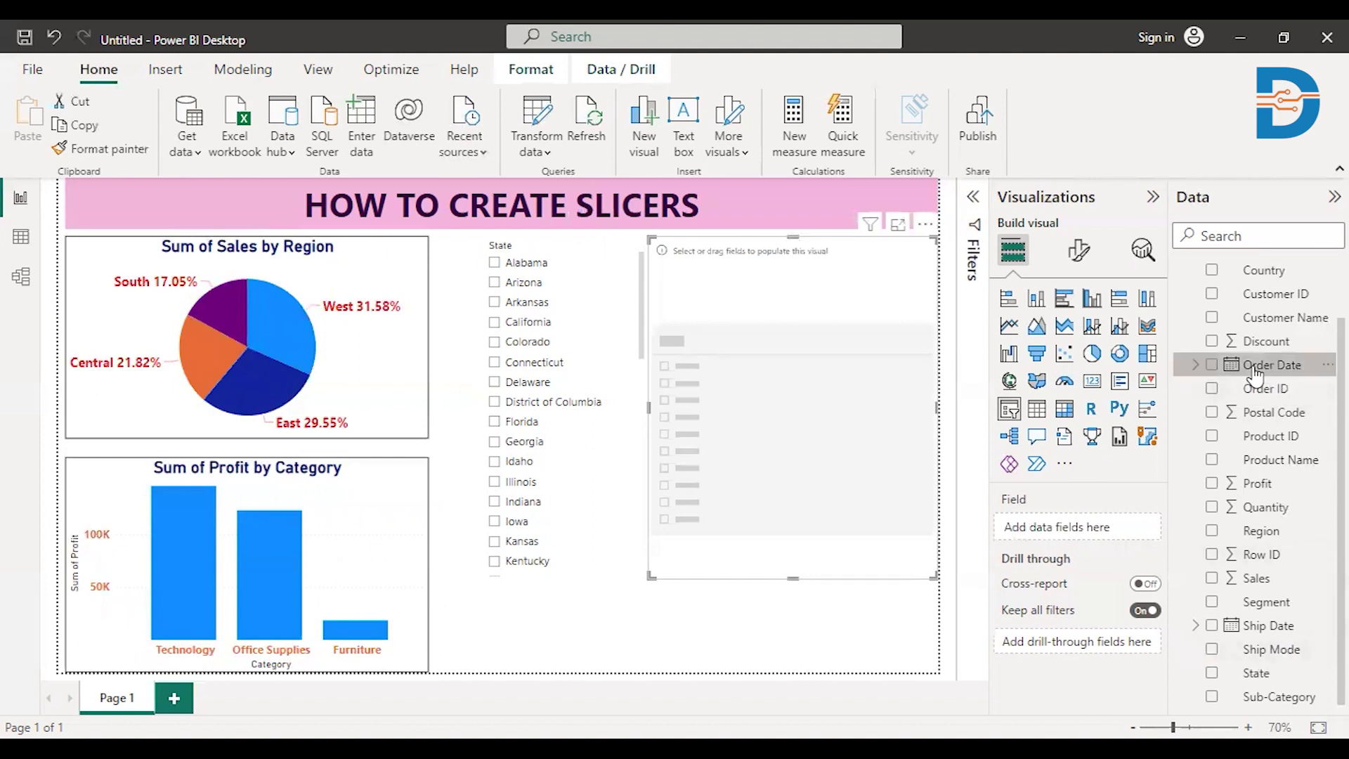
pyautogui.moveTo(1254, 375); pyautogui.dragTo(801, 492)
pyautogui.moveTo(795, 569); pyautogui.dragTo(838, 300)
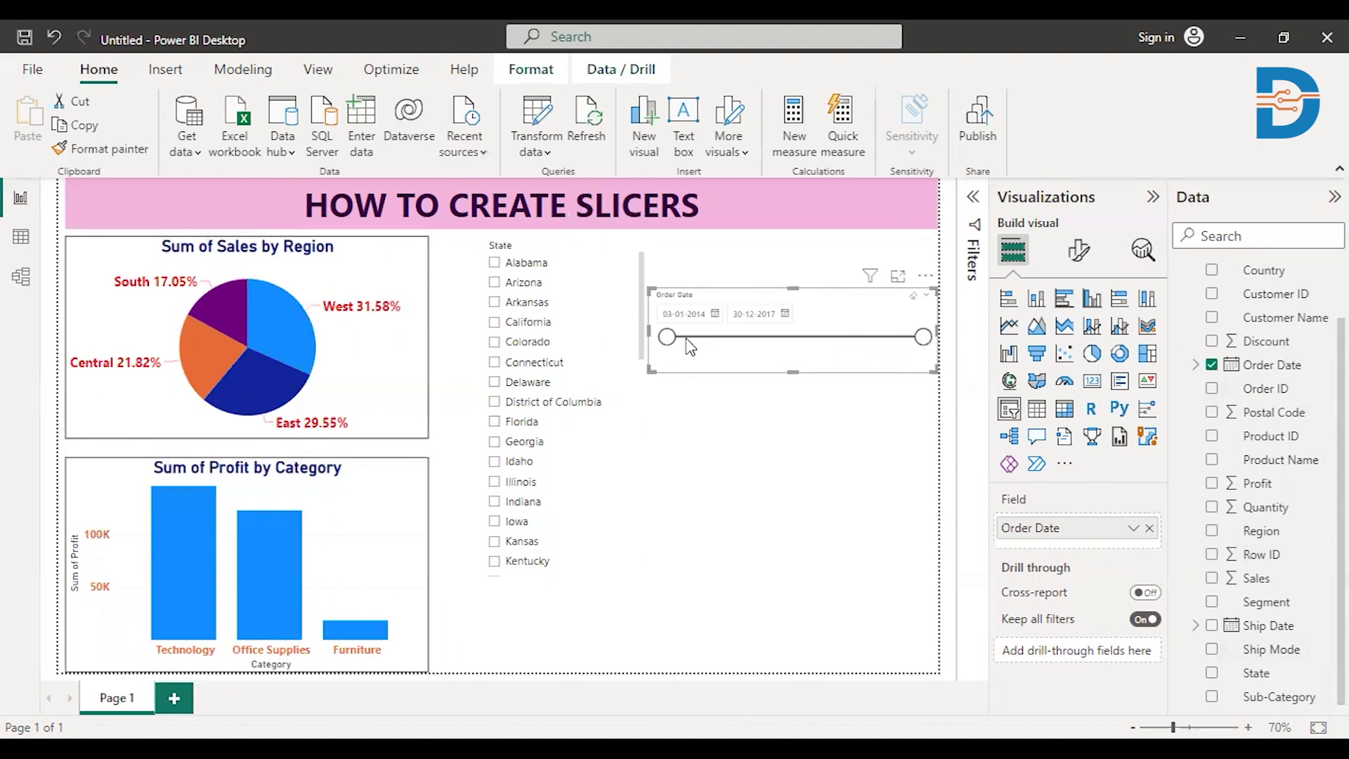
pyautogui.moveTo(701, 341); pyautogui.dragTo(836, 343)
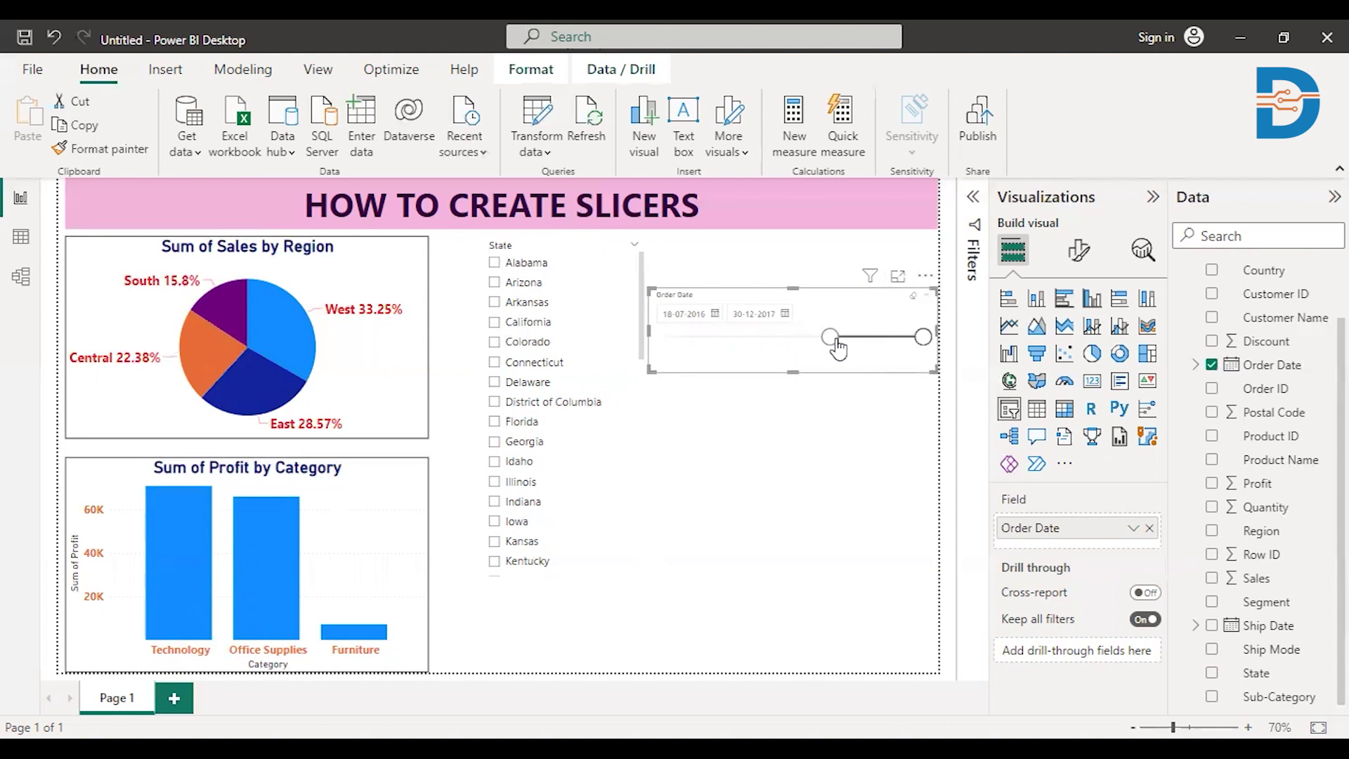
pyautogui.click(1086, 261)
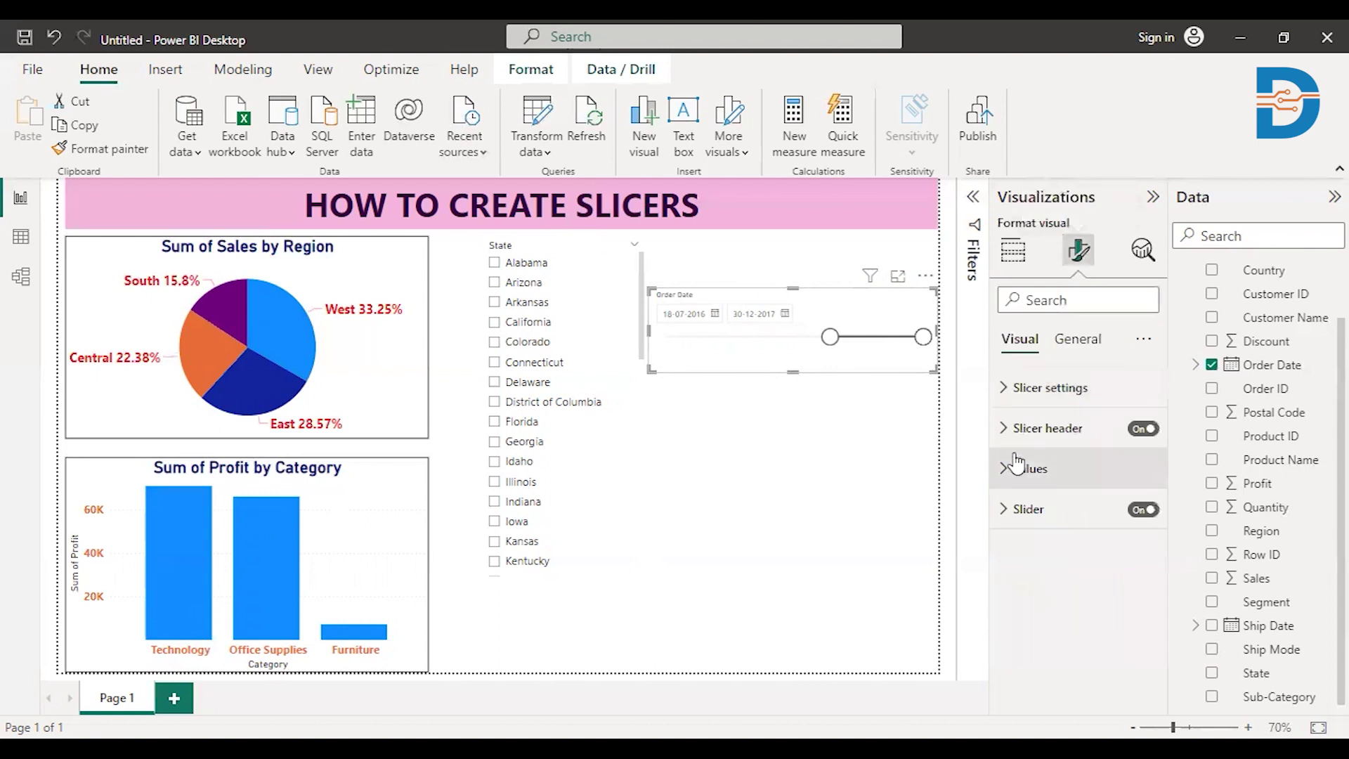
# Step: Set the Order Date slicer style to Vertical list and stretch it taller
pyautogui.click(1001, 388)
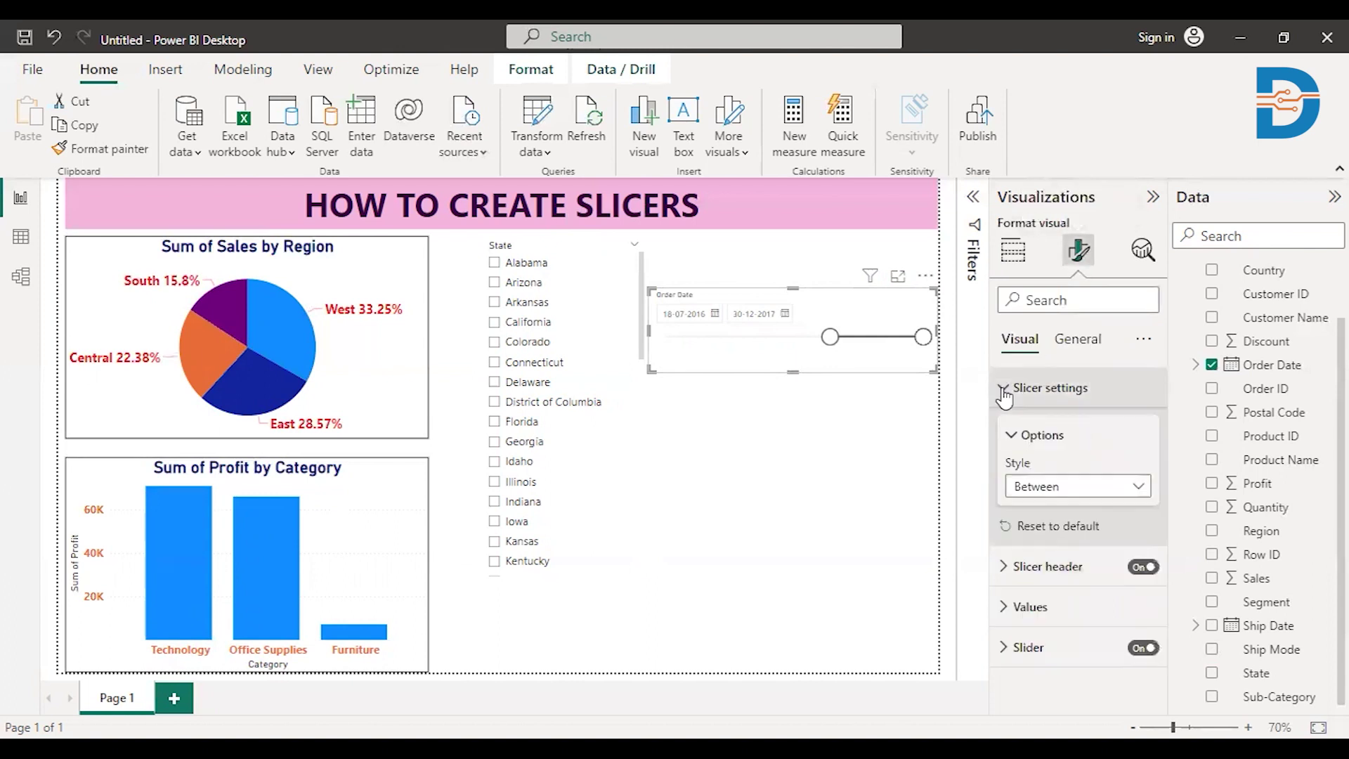
pyautogui.click(1139, 488)
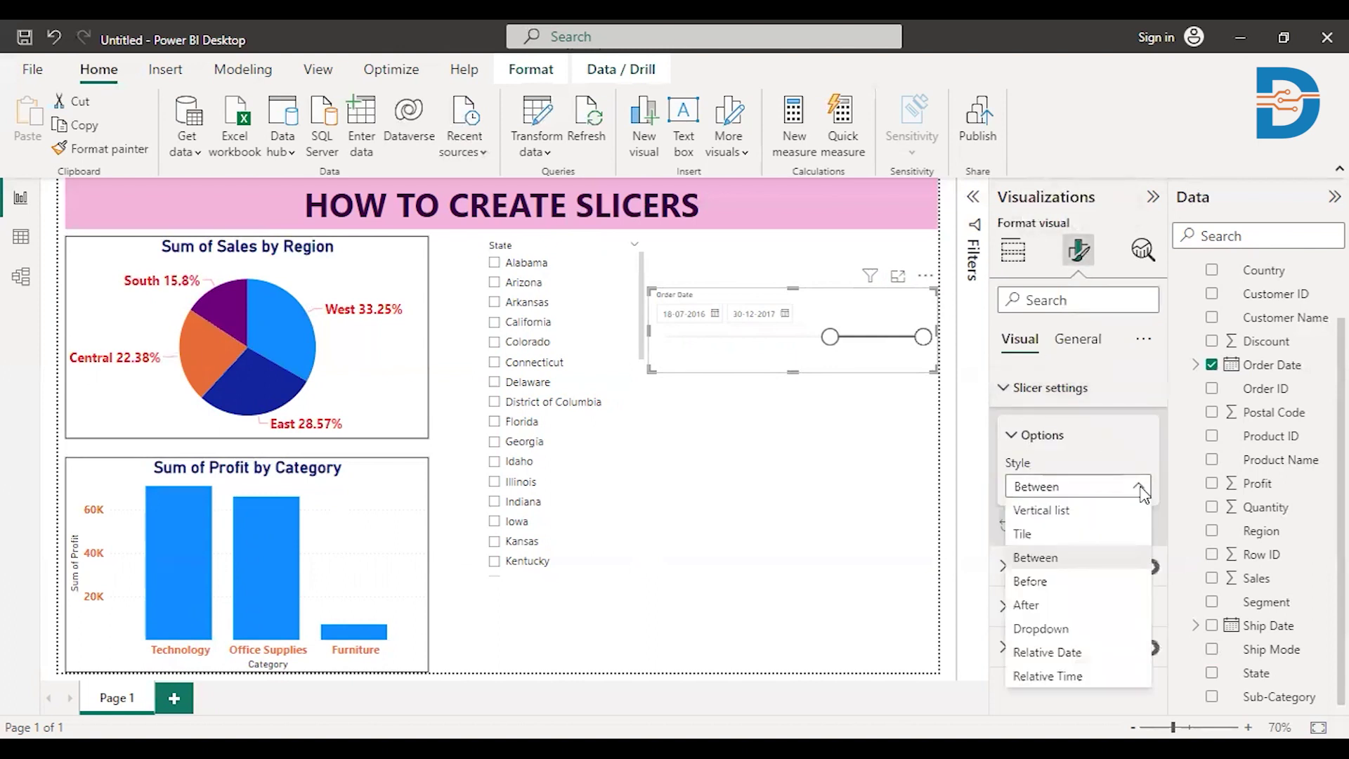
pyautogui.click(1091, 513)
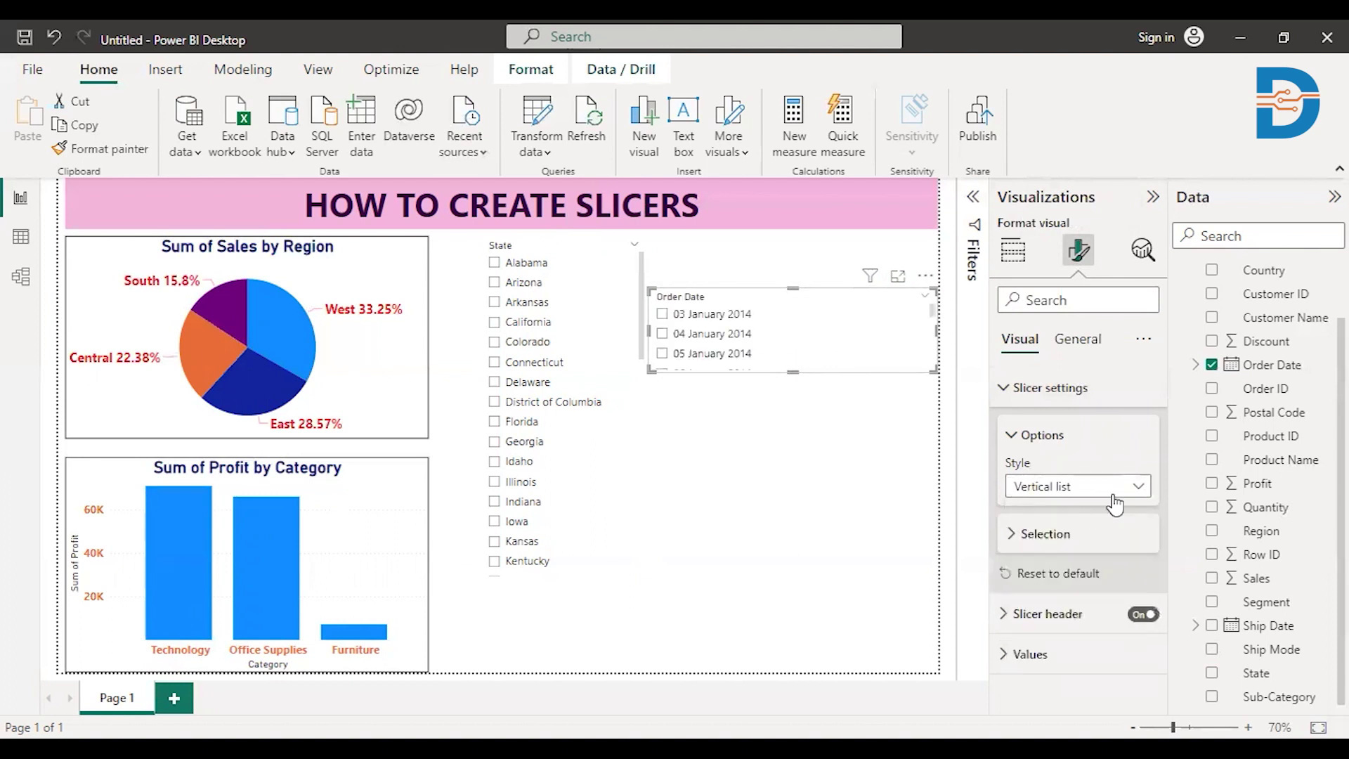
pyautogui.moveTo(793, 371); pyautogui.dragTo(786, 582)
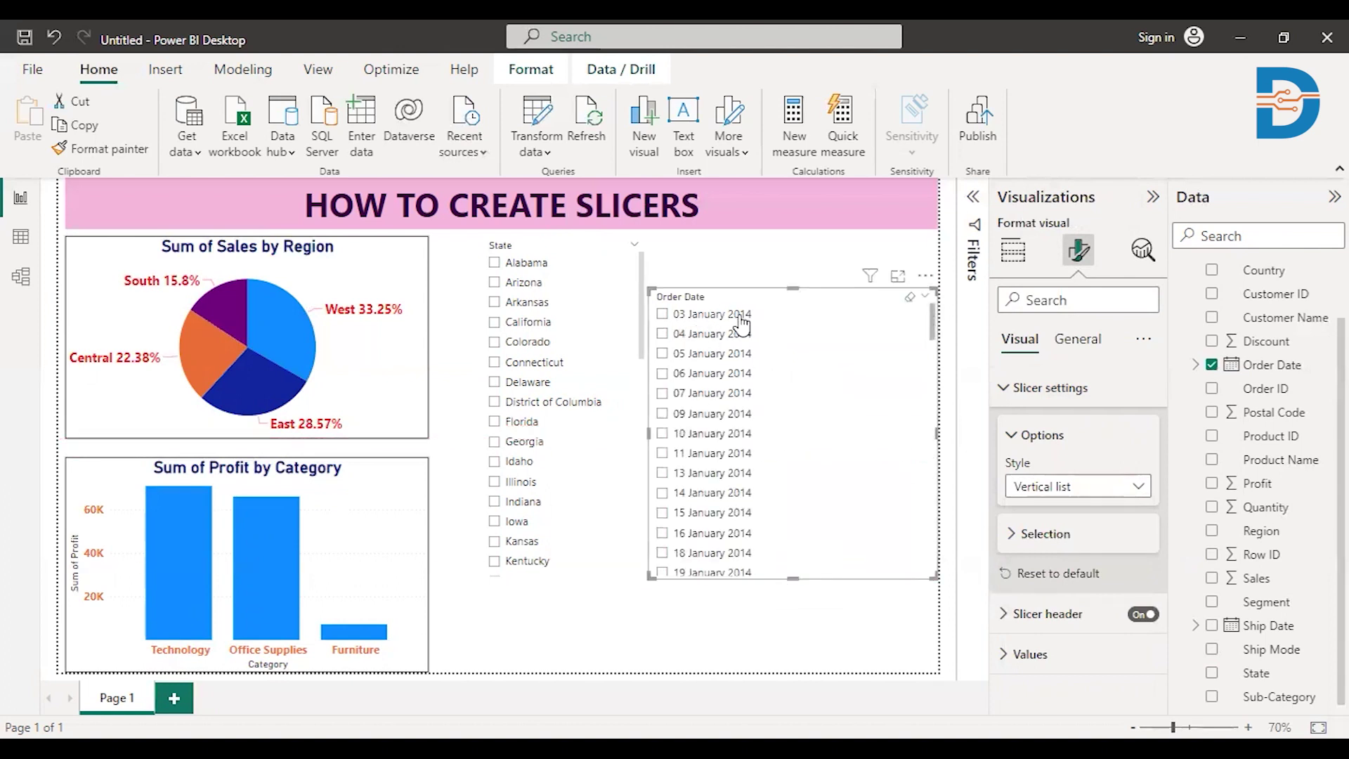
pyautogui.click(1012, 250)
# Step: Switch Order Date to its Date Hierarchy and make the slicer shorter and narrower
pyautogui.click(1133, 528)
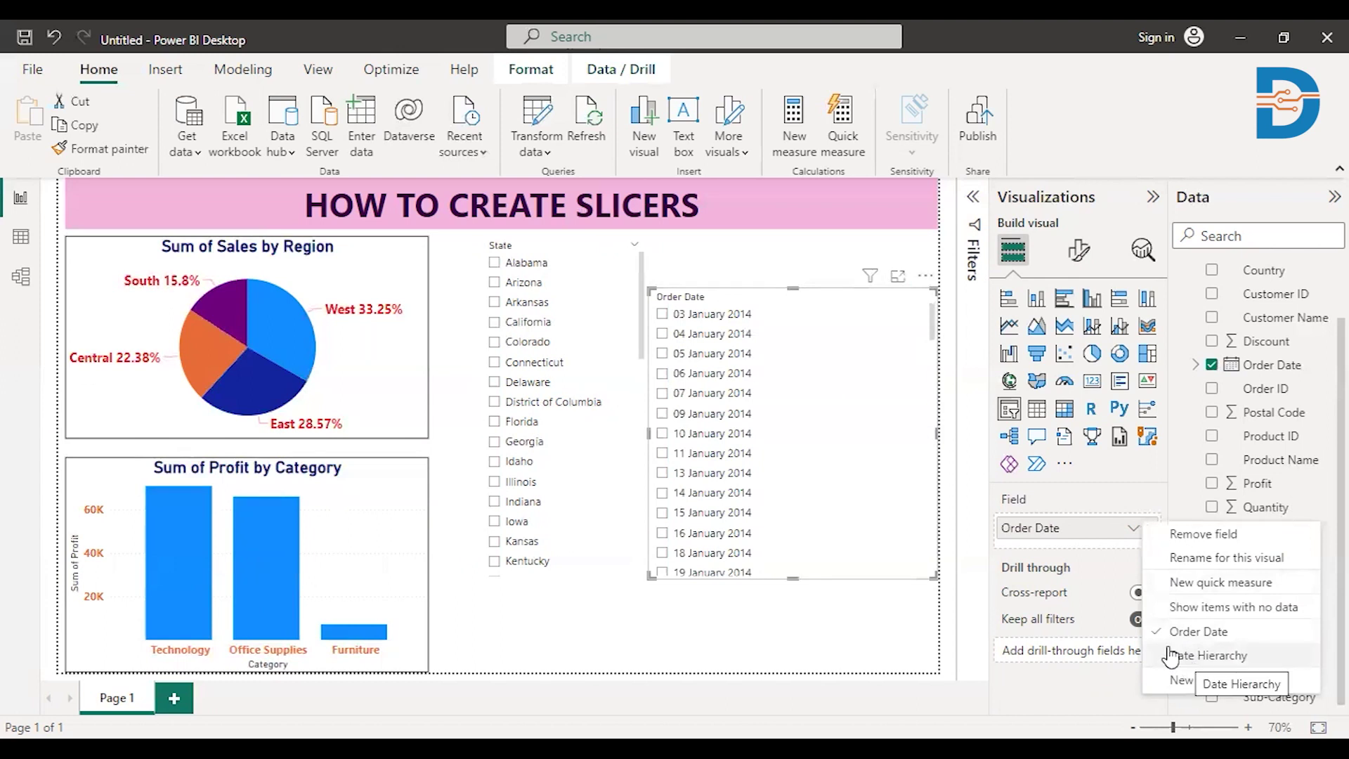
pyautogui.click(1133, 533)
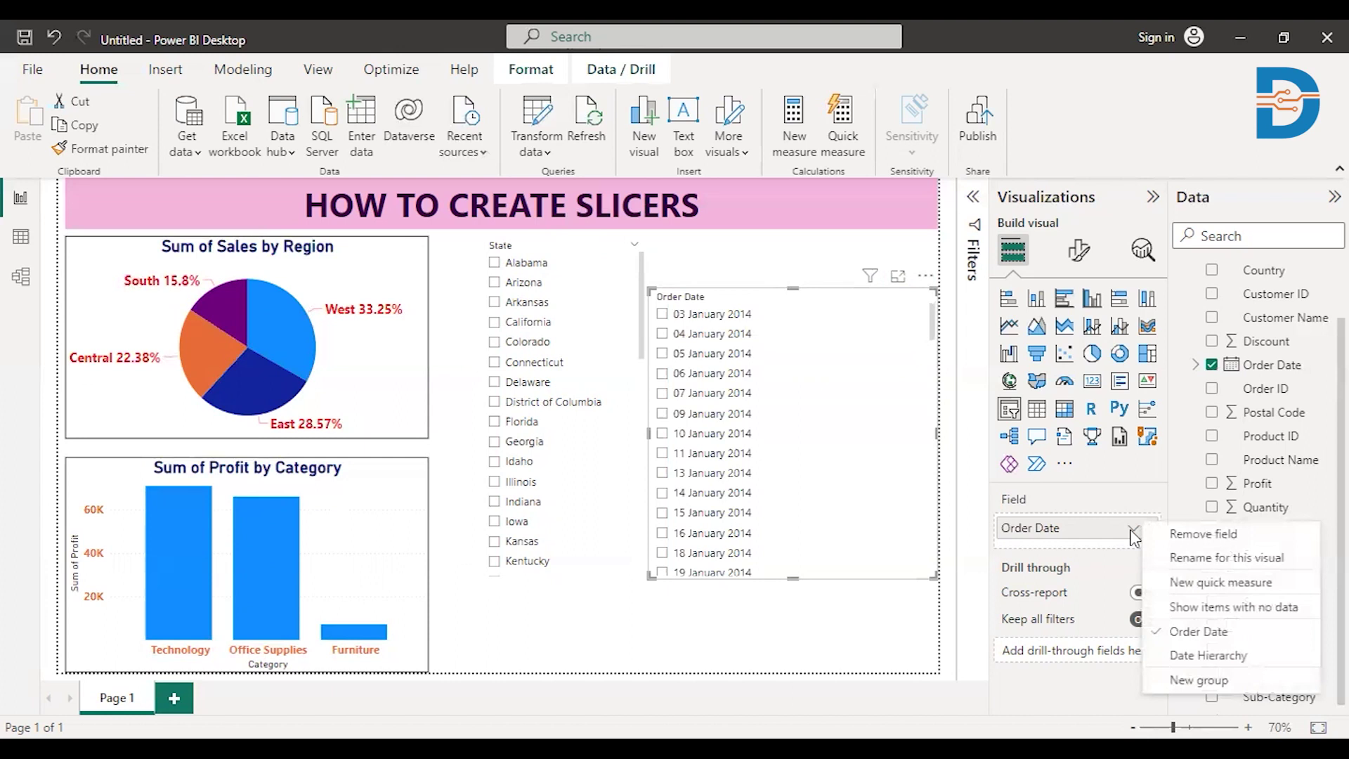
pyautogui.click(1185, 657)
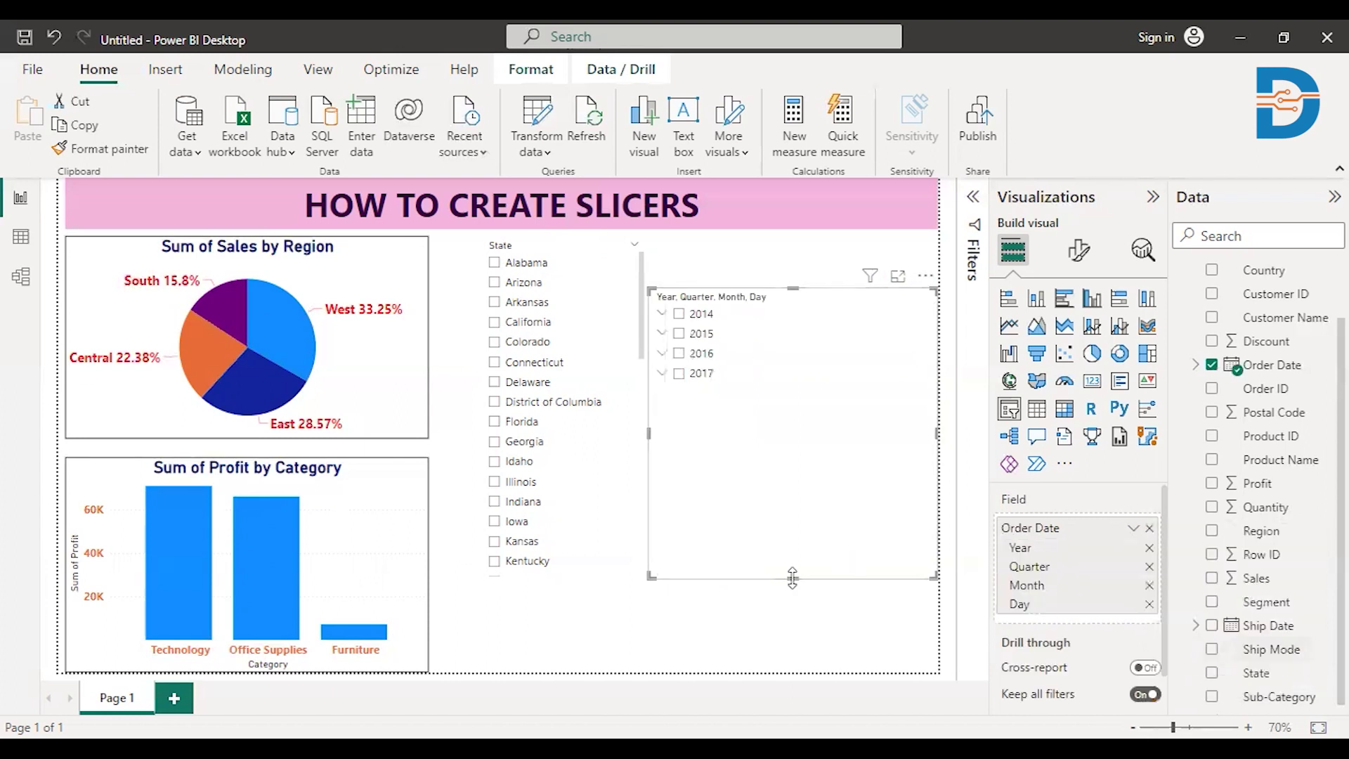
pyautogui.moveTo(793, 576); pyautogui.dragTo(769, 396)
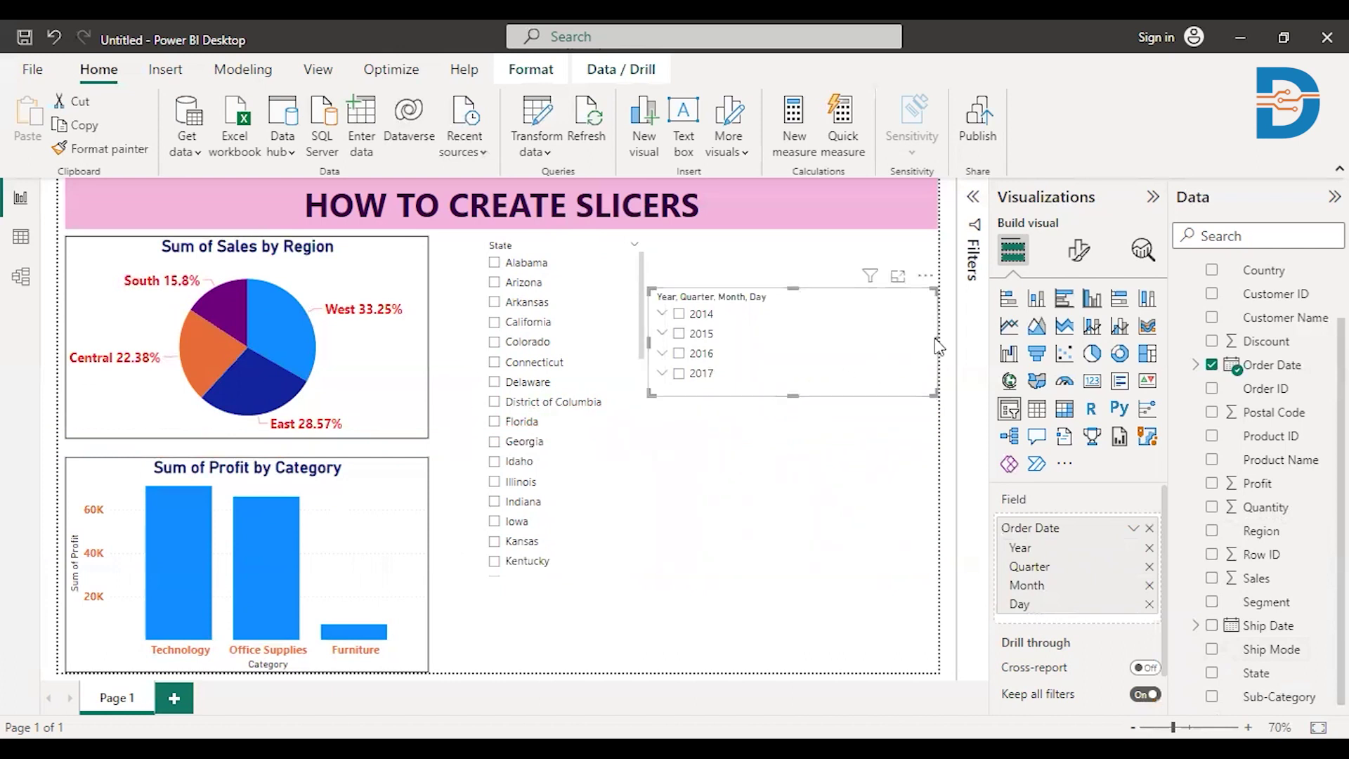
pyautogui.moveTo(934, 337); pyautogui.dragTo(815, 348)
# Step: Expand 2014 and Qtr 1 to check quarters and months, then collapse to years
pyautogui.click(665, 318)
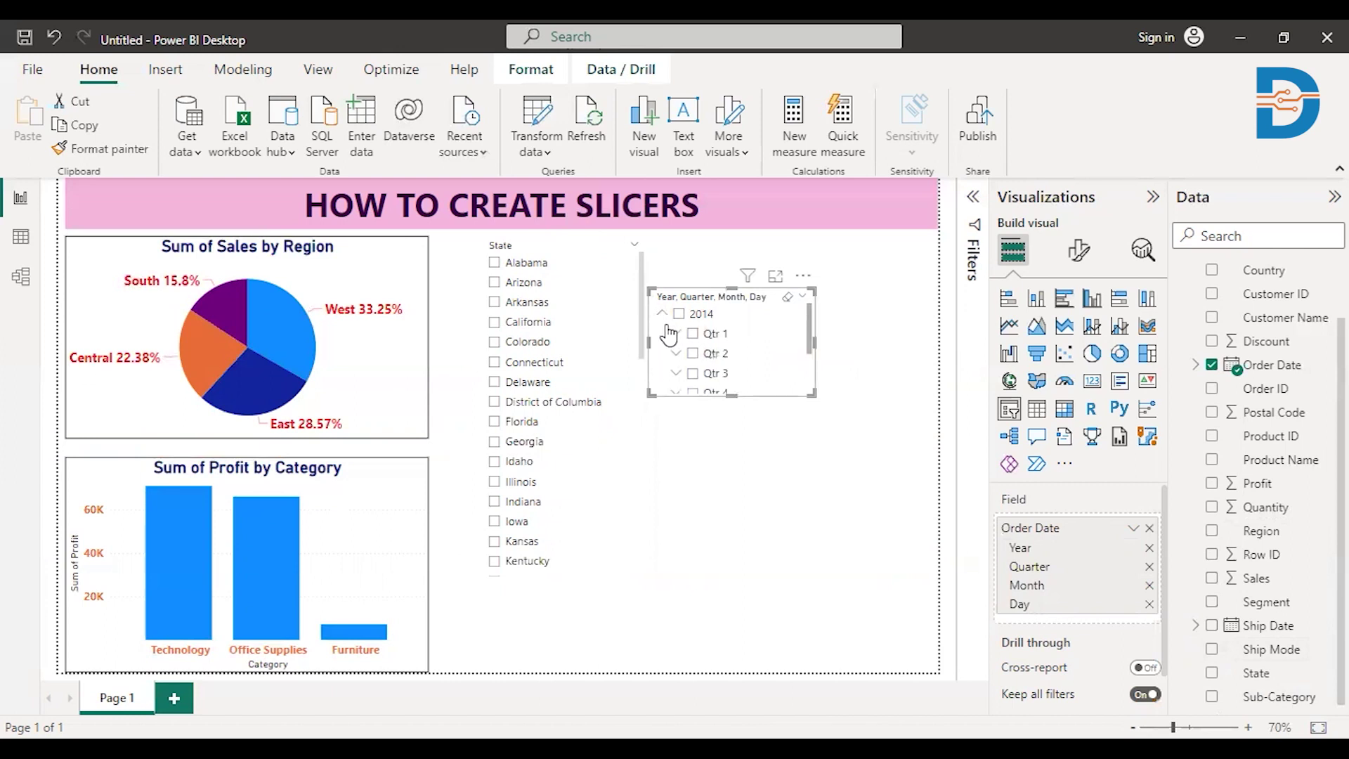
pyautogui.click(676, 335)
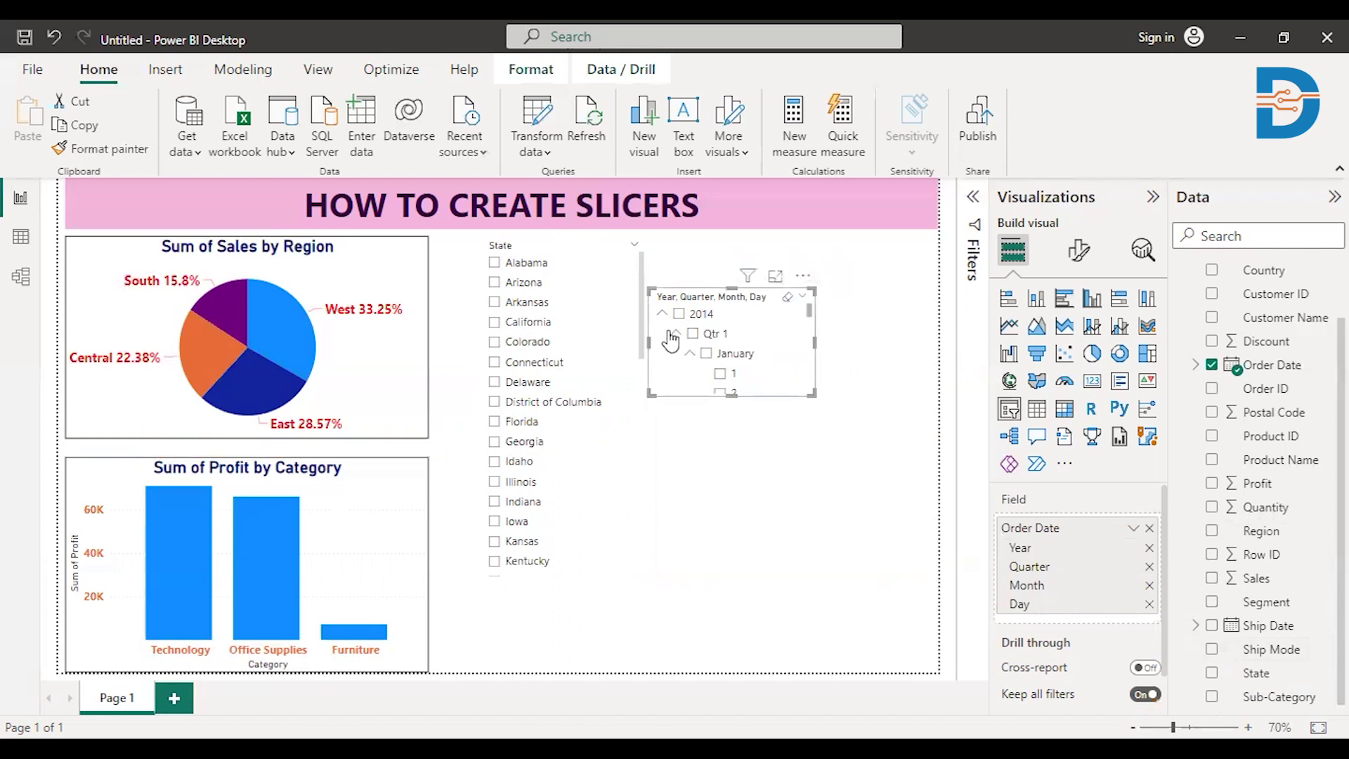
pyautogui.click(675, 335)
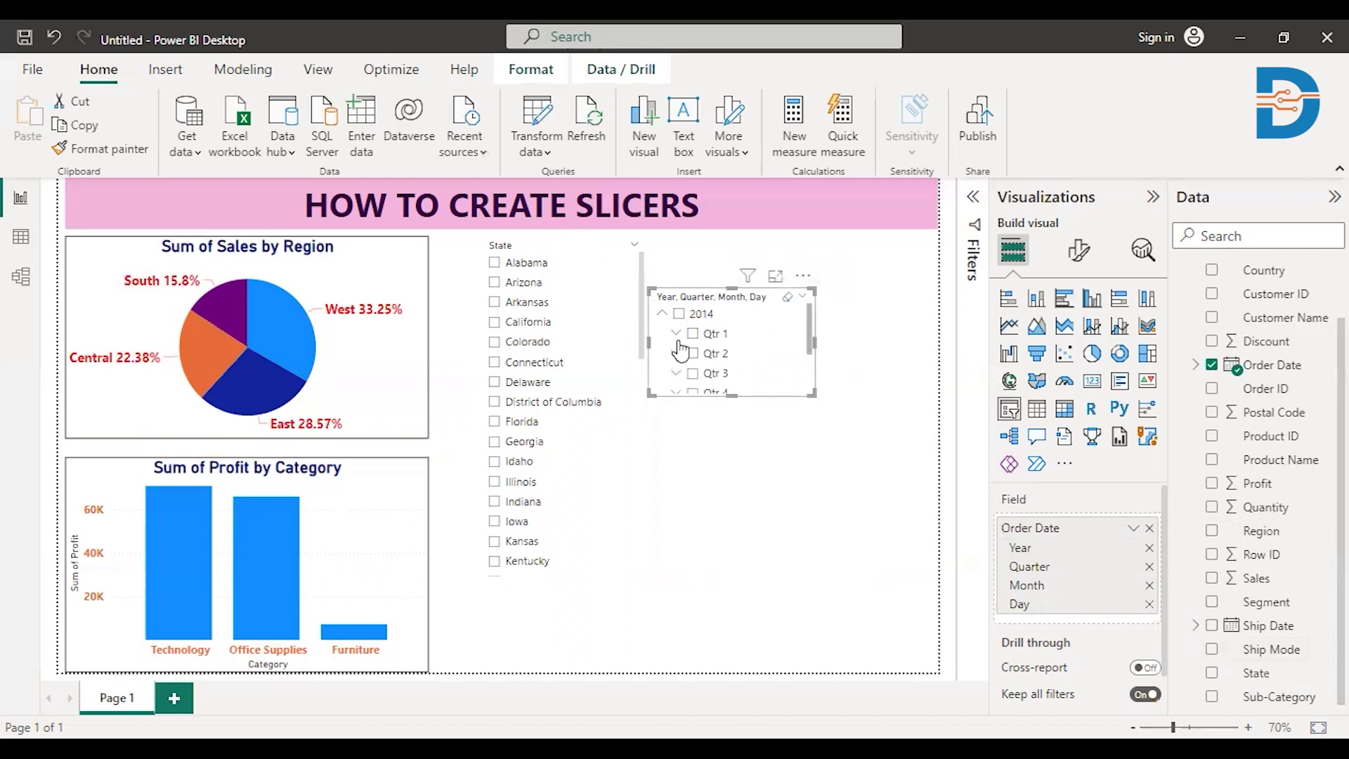
pyautogui.click(676, 335)
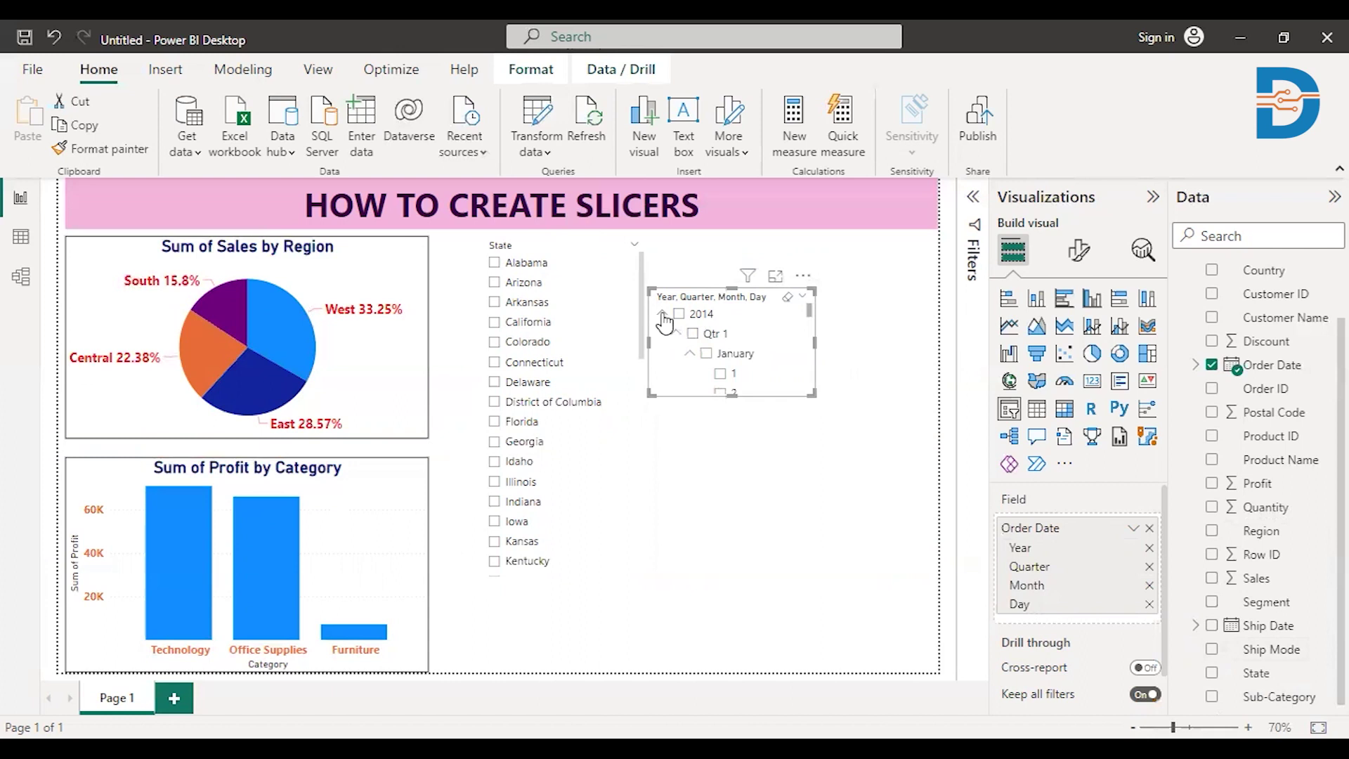
pyautogui.click(663, 316)
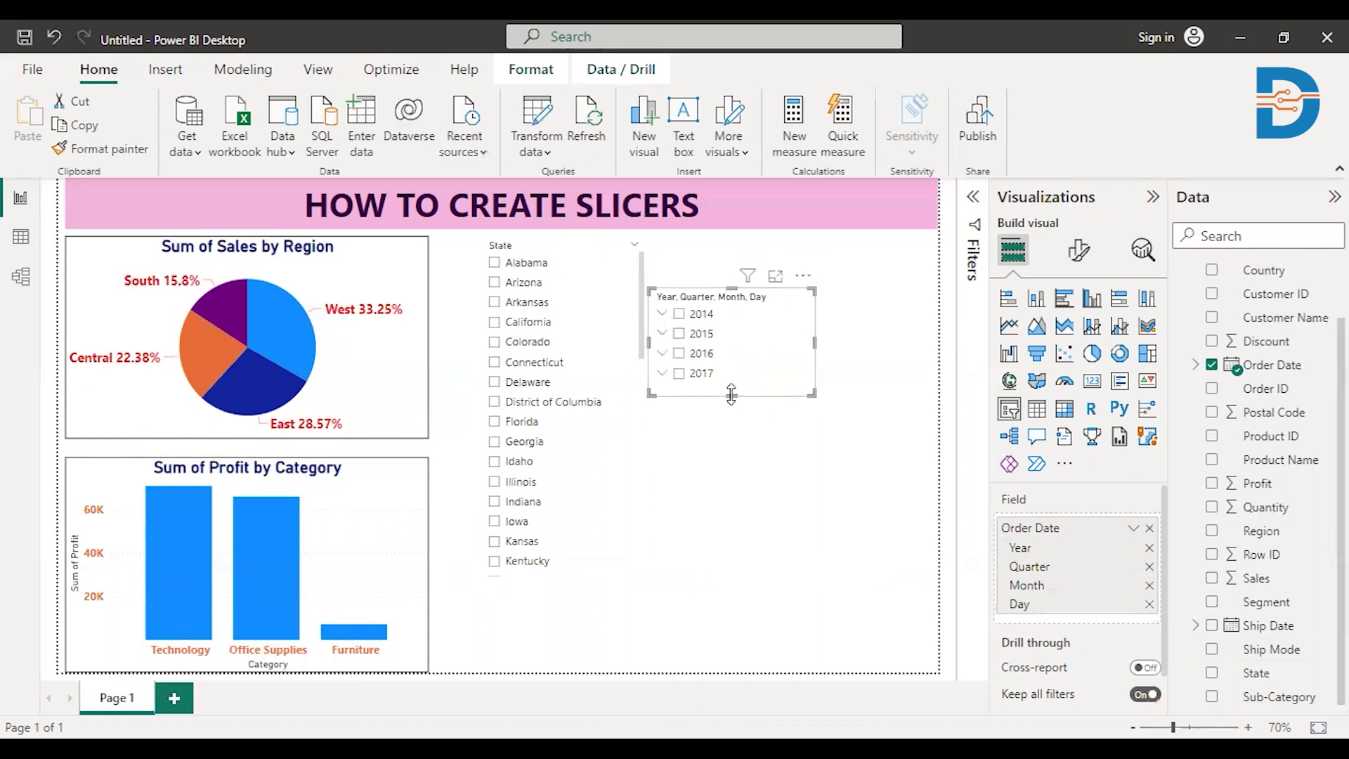
# Step: Make the date slicer slightly taller and filter the charts to 2014 instead of 2017
pyautogui.moveTo(732, 395); pyautogui.dragTo(747, 443)
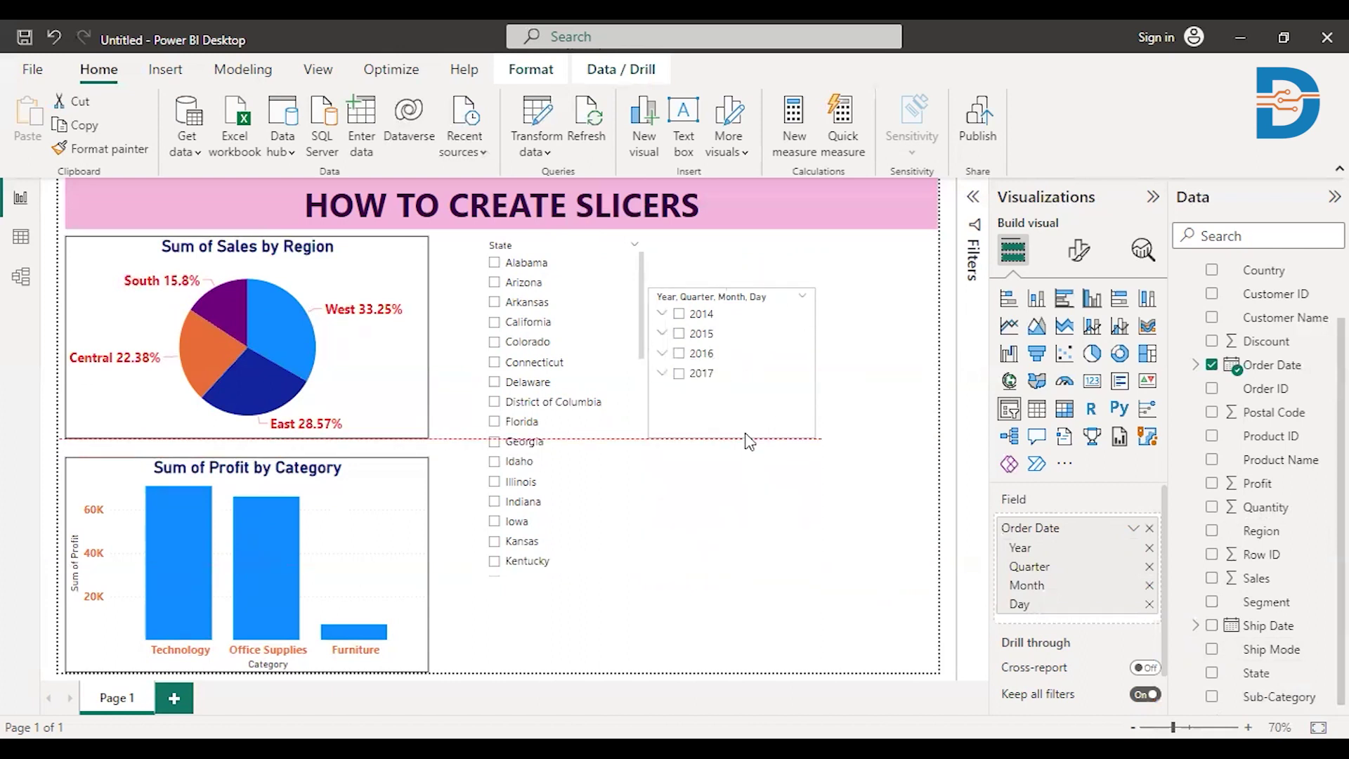
pyautogui.click(679, 373)
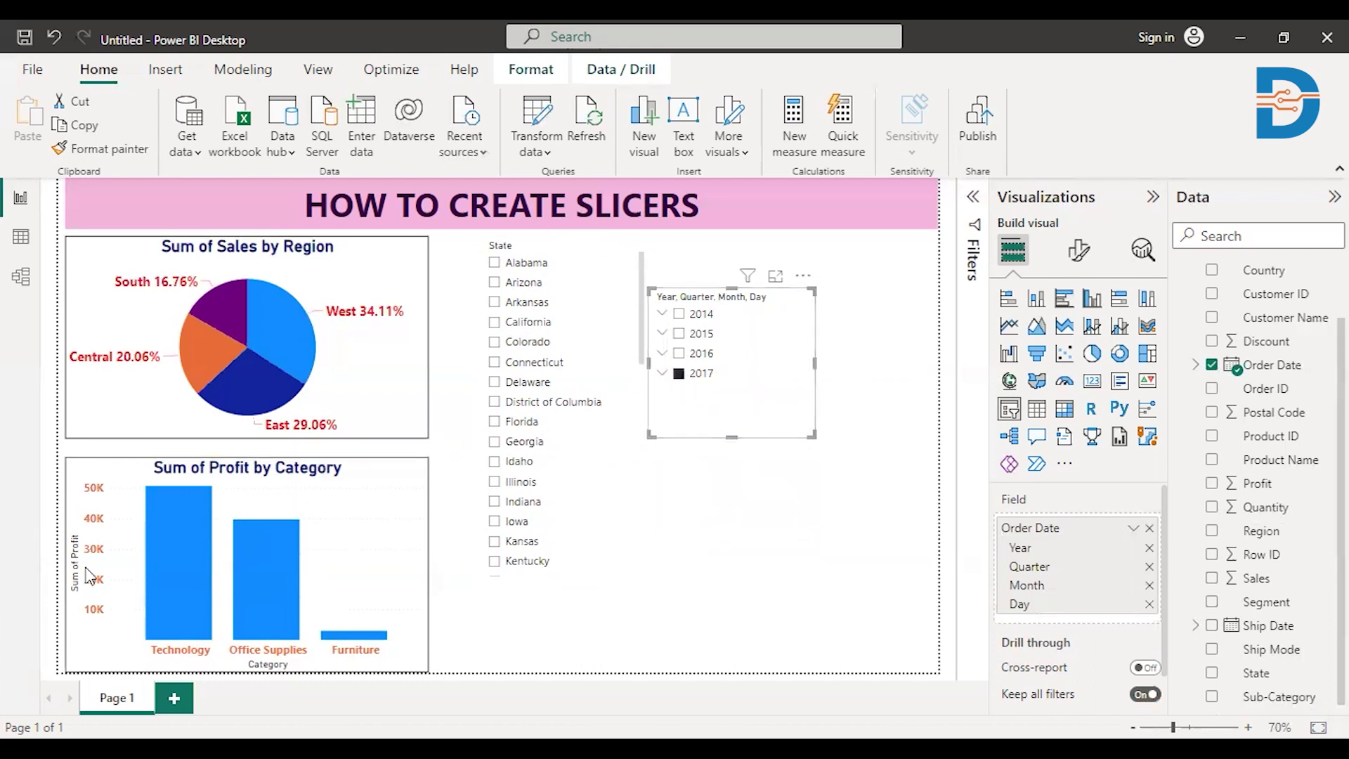
pyautogui.moveTo(183, 594)
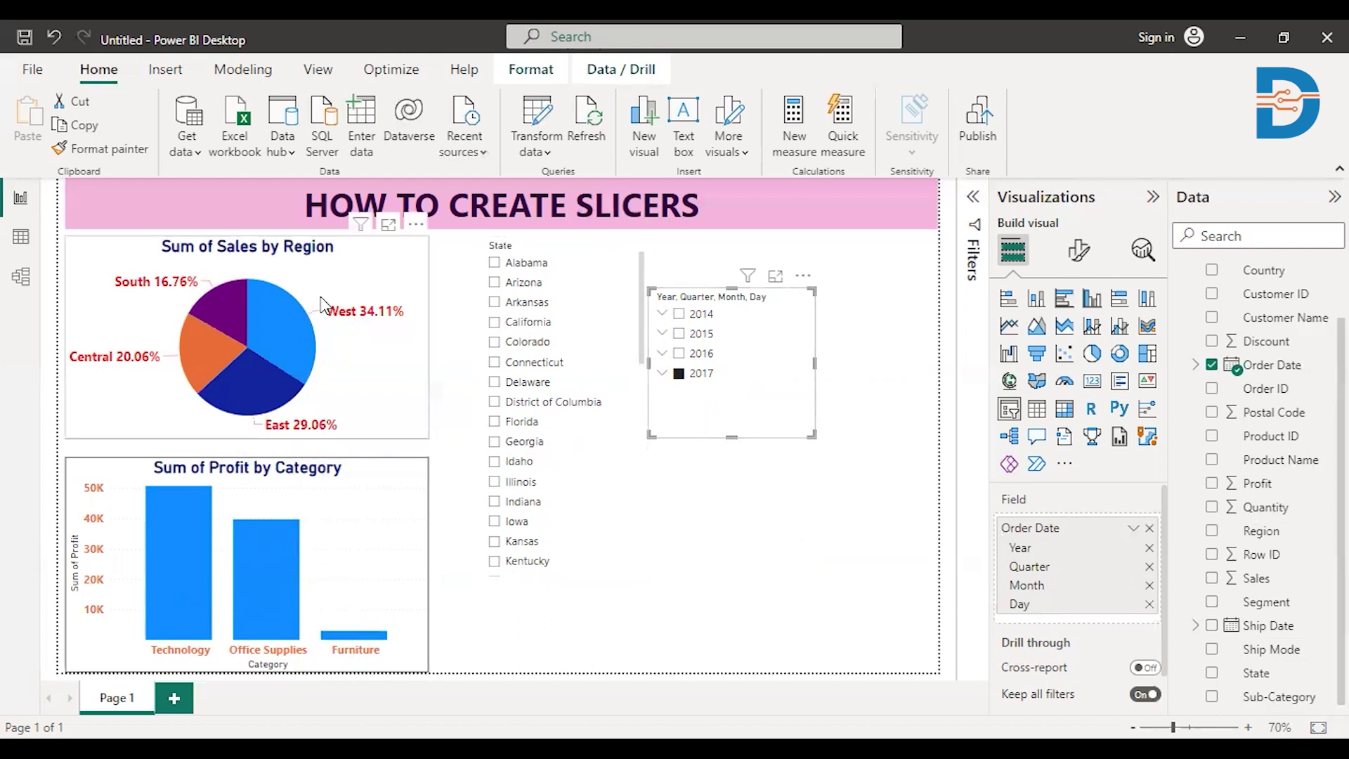
pyautogui.click(680, 373)
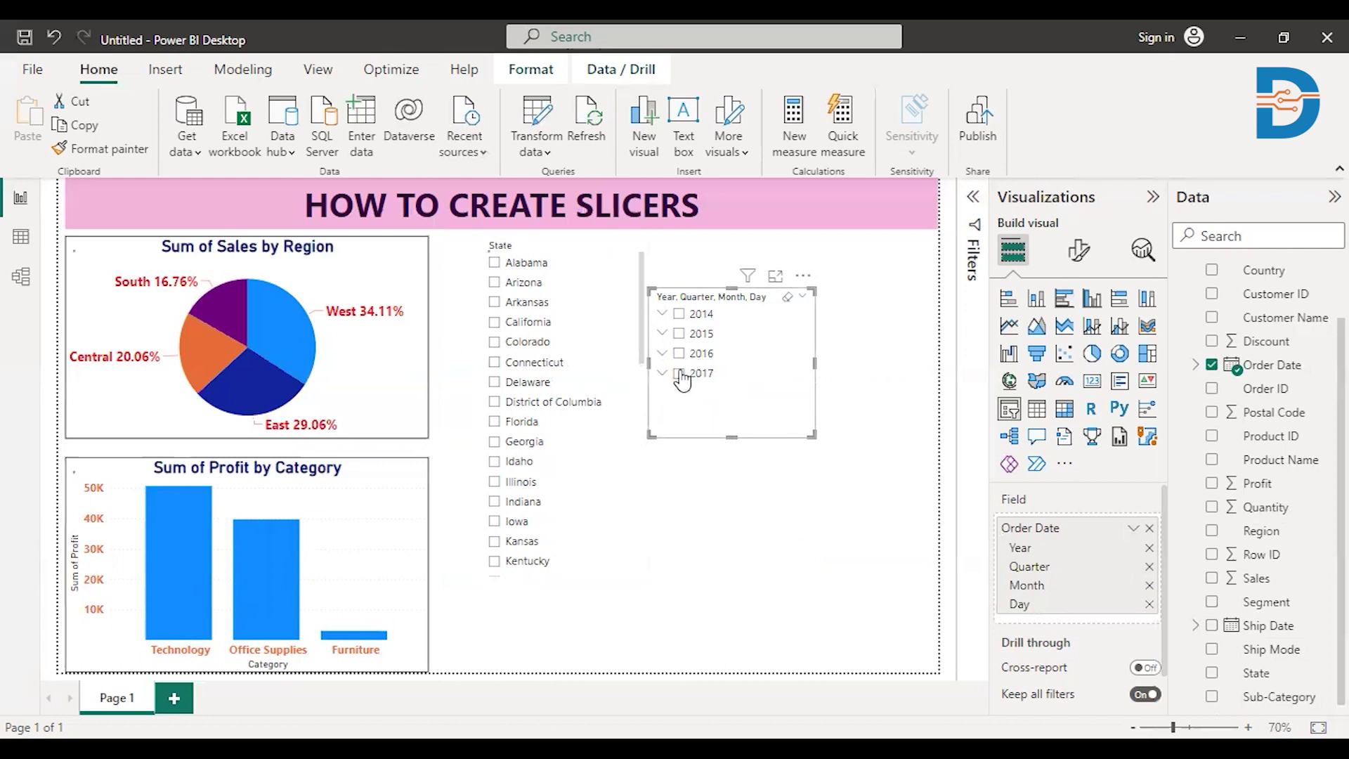
pyautogui.click(679, 315)
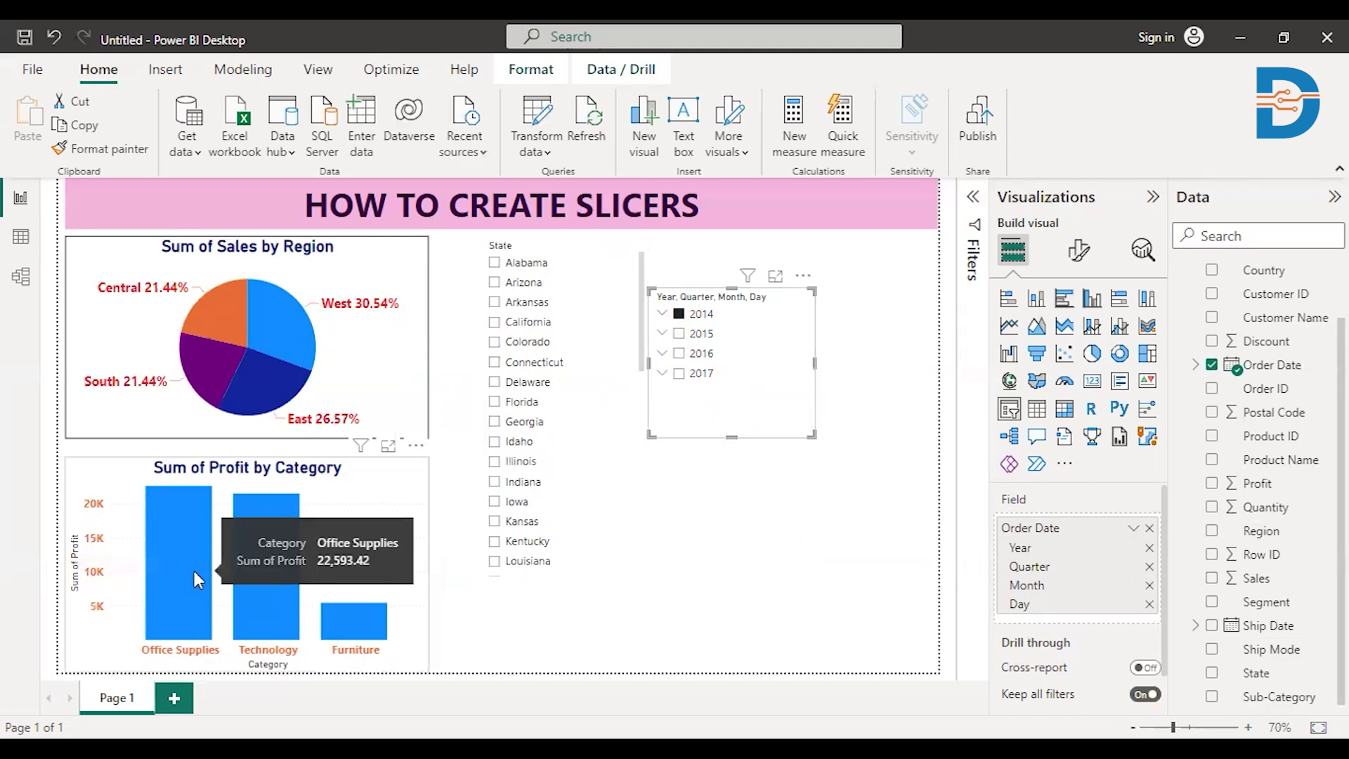
pyautogui.moveTo(330, 610)
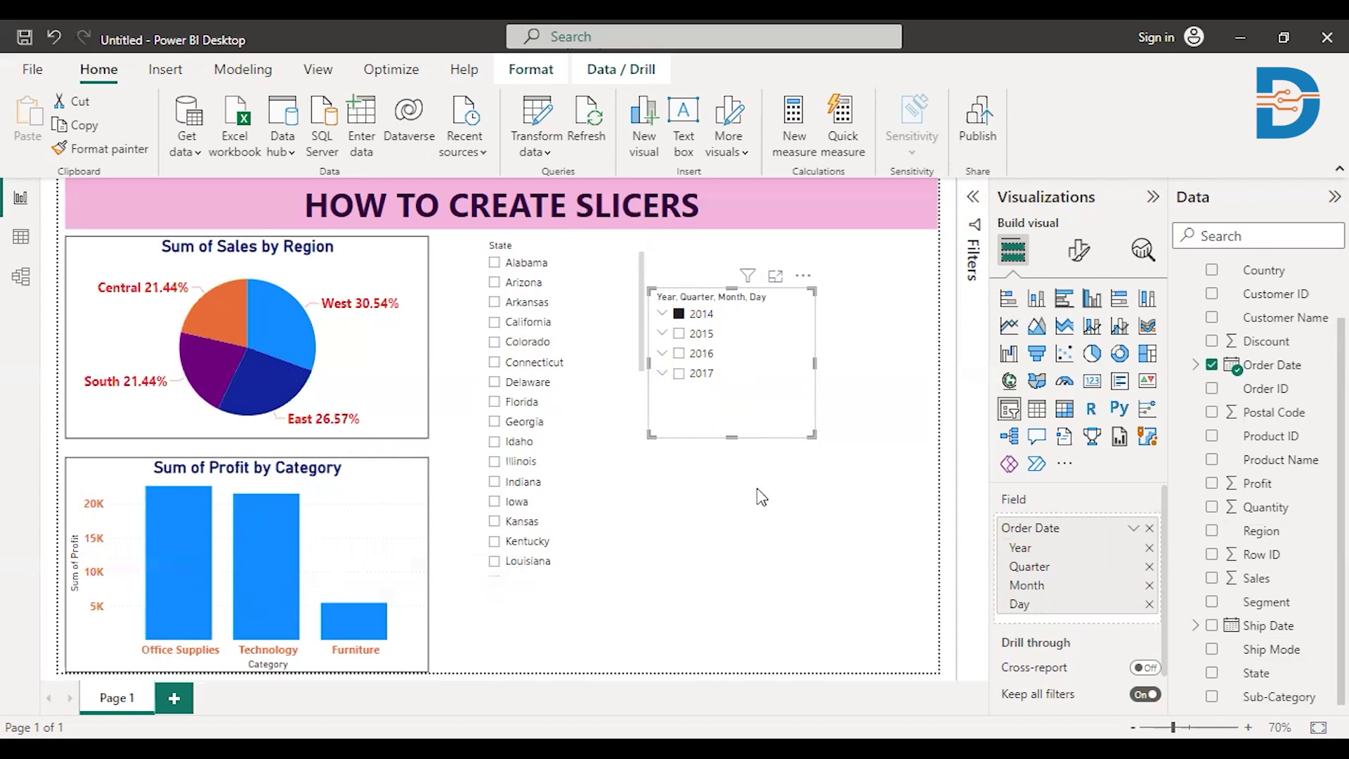
pyautogui.click(1077, 254)
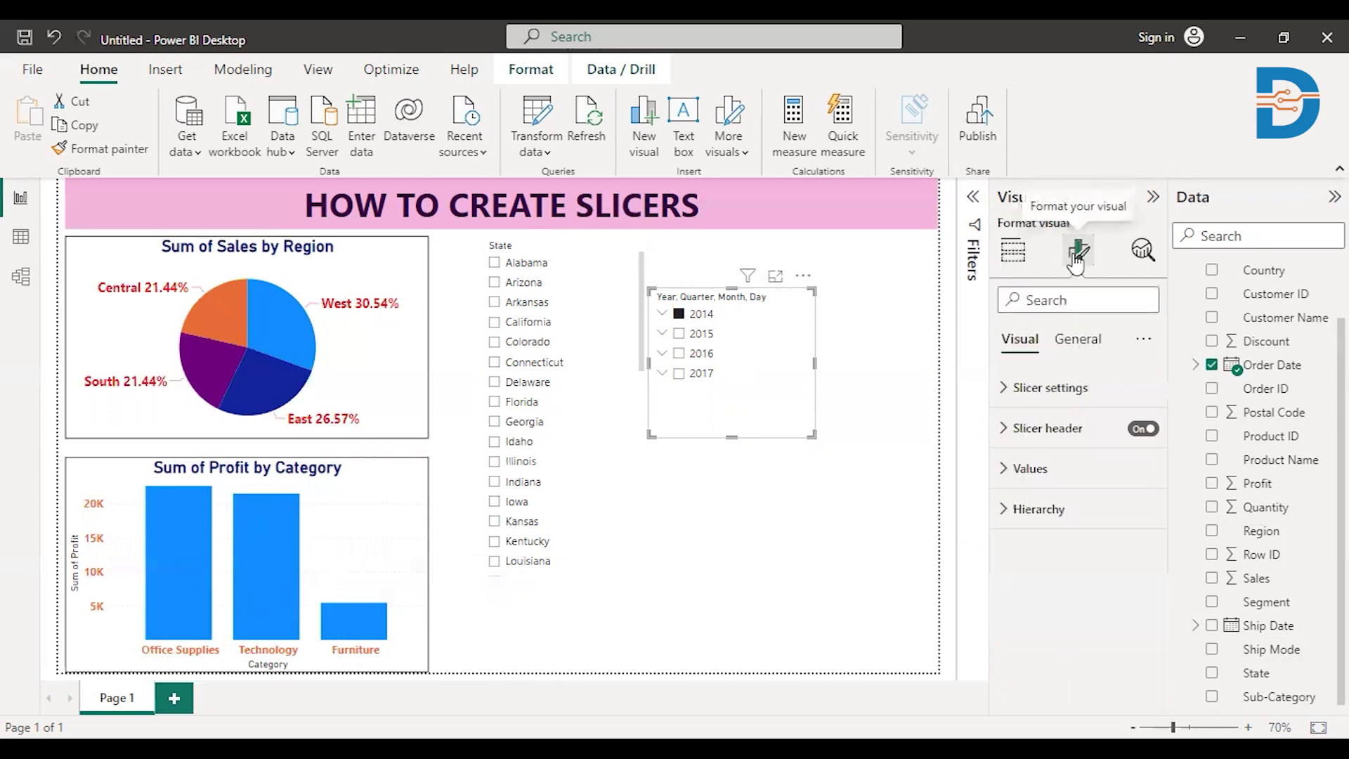